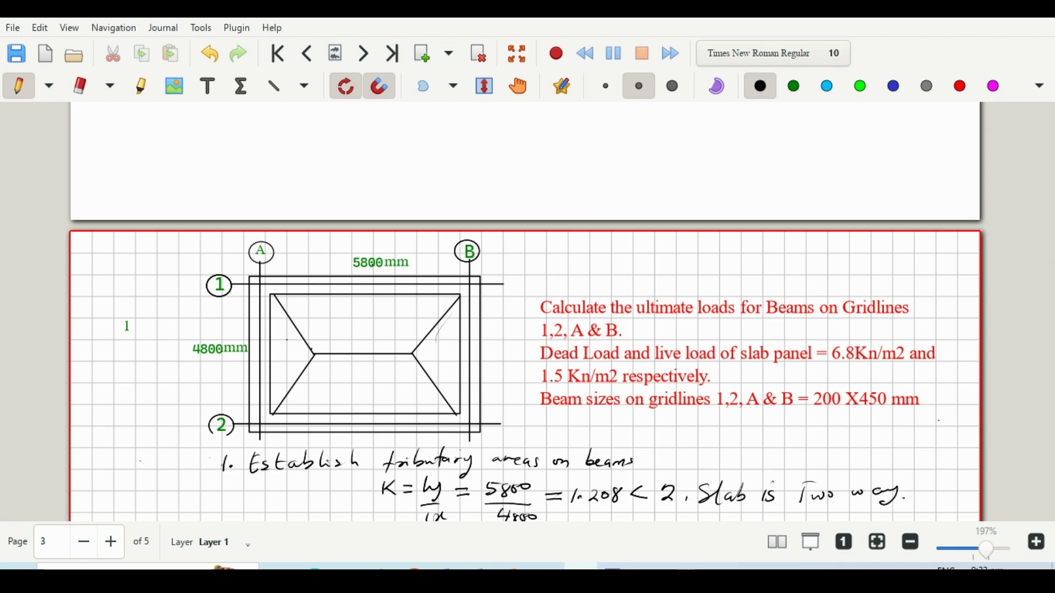
Step: Scroll past the page 3 calculations until page 4's Beam A & B working is in view
{"action": "scroll", "coordinate": [526, 313], "scroll_direction": "down", "scroll_amount": 10}
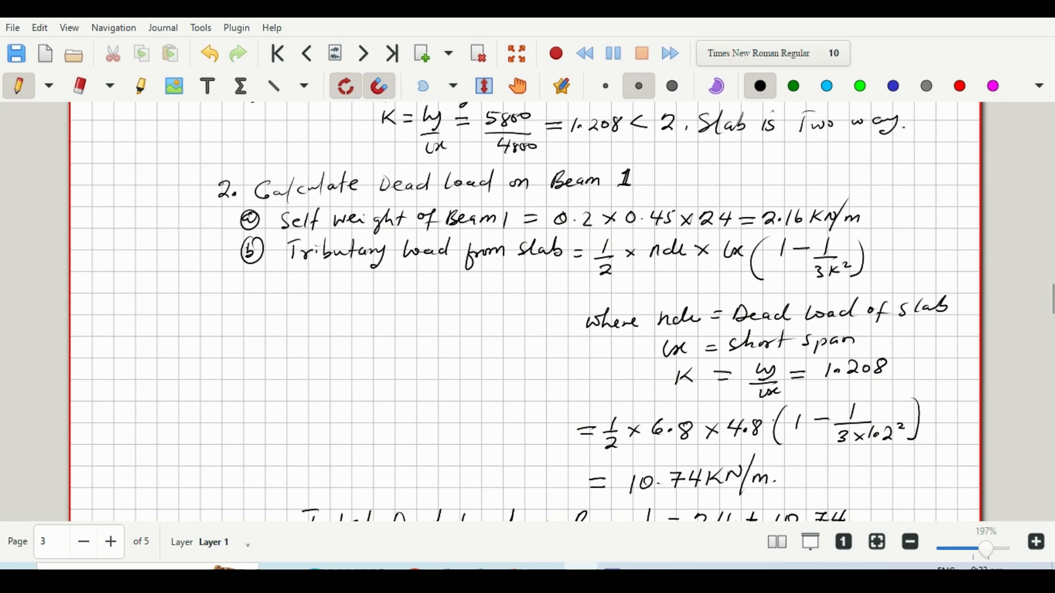
{"action": "scroll", "coordinate": [527, 313], "scroll_direction": "down", "scroll_amount": 15}
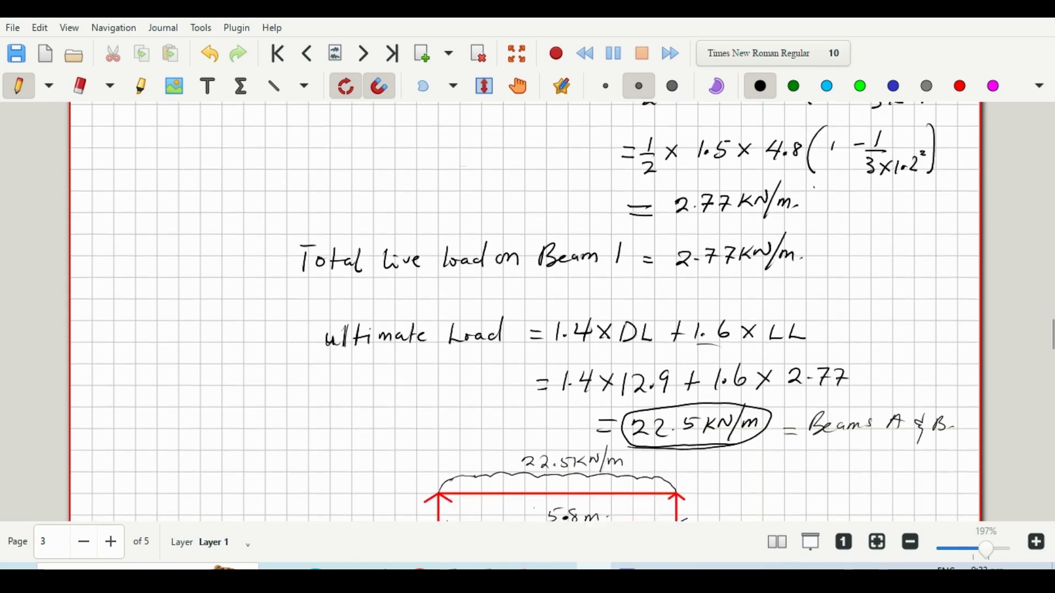
{"action": "scroll", "coordinate": [526, 313], "scroll_direction": "down", "scroll_amount": 12}
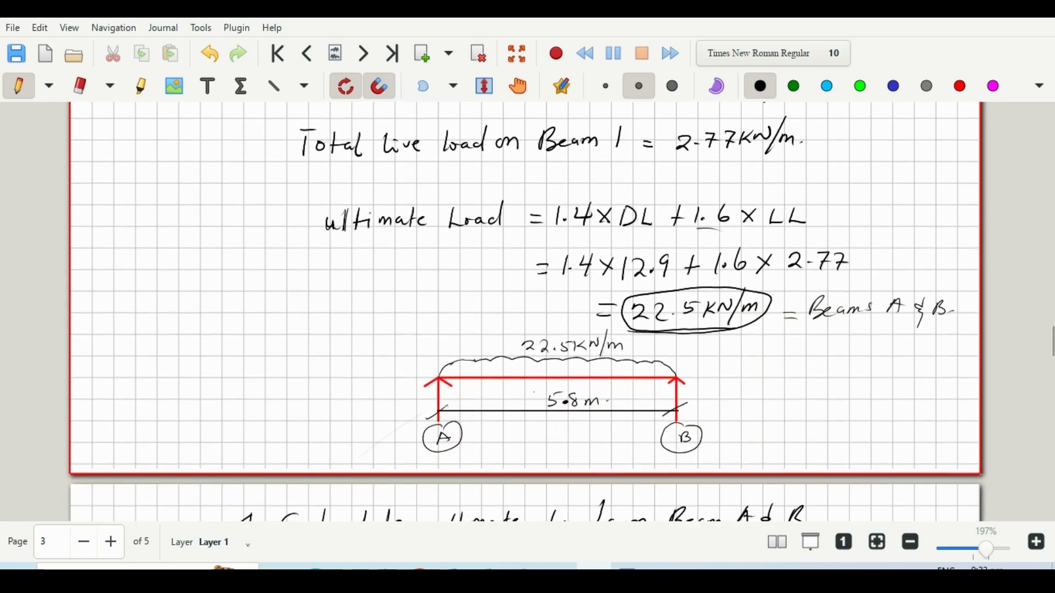
{"action": "scroll", "coordinate": [526, 313], "scroll_direction": "down", "scroll_amount": 5}
{"action": "scroll", "coordinate": [527, 313], "scroll_direction": "up", "scroll_amount": 1}
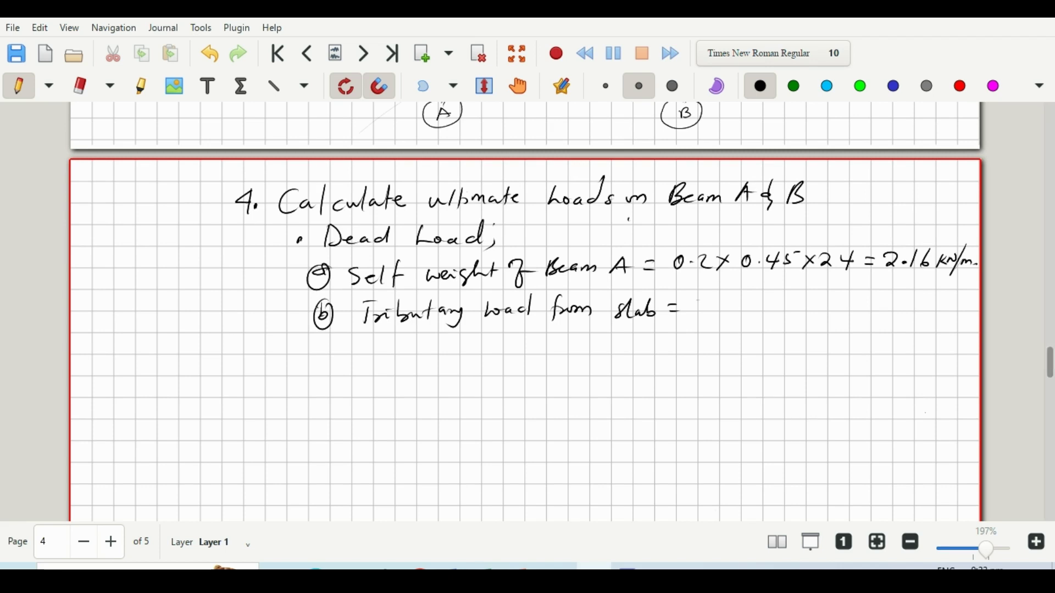
Step: Write the tributary slab formula 1/3 × ndl × lx after 'slab ='
{"action": "left_click_drag", "start_coordinate": [701, 301], "coordinate": [713, 315]}
{"action": "mouse_move", "coordinate": [699, 321]}
{"action": "left_mouse_down"}
{"action": "mouse_move", "coordinate": [713, 330]}
{"action": "mouse_move", "coordinate": [705, 339]}
{"action": "left_mouse_up"}
{"action": "left_click", "coordinate": [727, 308]}
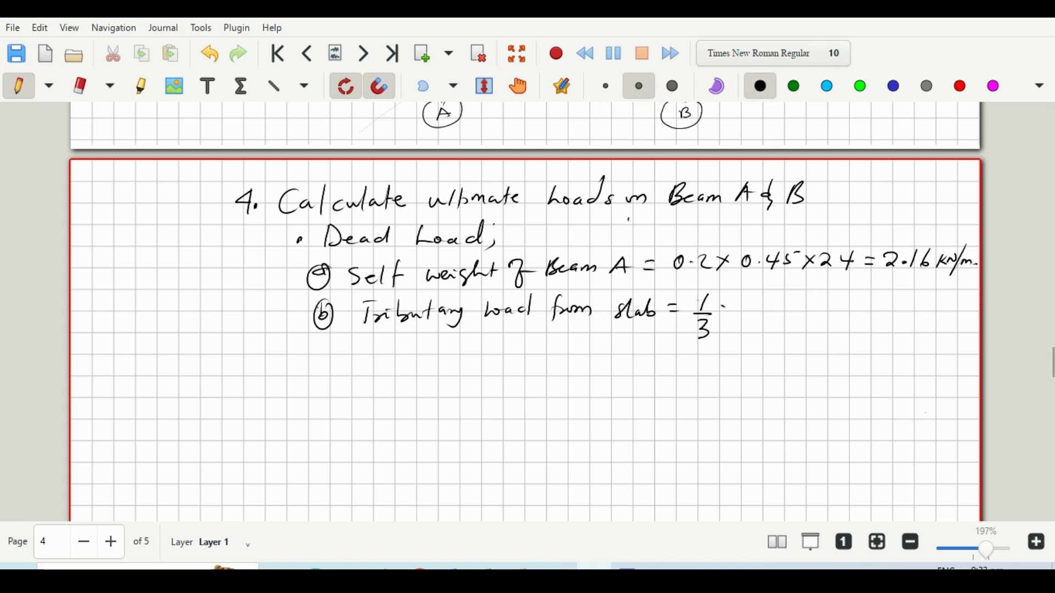
{"action": "left_click_drag", "start_coordinate": [721, 304], "coordinate": [729, 313]}
{"action": "left_click_drag", "start_coordinate": [729, 304], "coordinate": [719, 315]}
{"action": "mouse_move", "coordinate": [748, 300]}
{"action": "left_mouse_down"}
{"action": "mouse_move", "coordinate": [753, 310]}
{"action": "mouse_move", "coordinate": [795, 312]}
{"action": "left_mouse_up"}
{"action": "left_click", "coordinate": [783, 303]}
{"action": "mouse_move", "coordinate": [795, 300]}
{"action": "left_mouse_down"}
{"action": "mouse_move", "coordinate": [783, 313]}
{"action": "mouse_move", "coordinate": [805, 309]}
{"action": "left_mouse_up"}
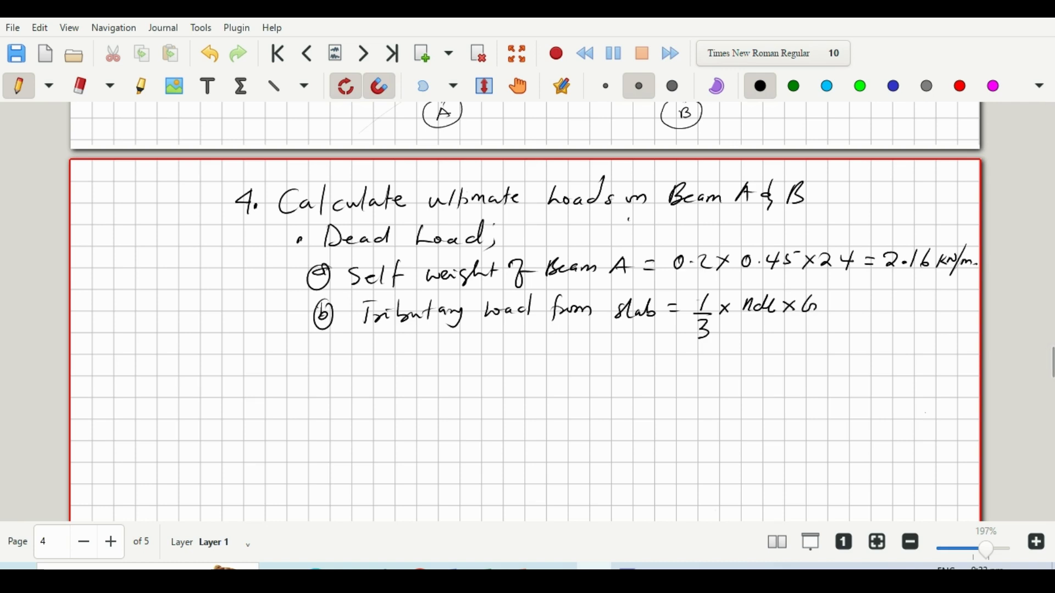
Step: Define the symbols: ndl = Dead load of slab, lx = Short span
{"action": "mouse_move", "coordinate": [681, 357]}
{"action": "left_mouse_down"}
{"action": "mouse_move", "coordinate": [734, 364]}
{"action": "mouse_move", "coordinate": [812, 355]}
{"action": "left_mouse_up"}
{"action": "left_click_drag", "start_coordinate": [803, 359], "coordinate": [827, 362]}
{"action": "mouse_move", "coordinate": [829, 358]}
{"action": "left_mouse_down"}
{"action": "mouse_move", "coordinate": [862, 360]}
{"action": "mouse_move", "coordinate": [873, 345]}
{"action": "mouse_move", "coordinate": [901, 359]}
{"action": "left_mouse_up"}
{"action": "left_click_drag", "start_coordinate": [911, 357], "coordinate": [939, 358]}
{"action": "mouse_move", "coordinate": [958, 351]}
{"action": "left_mouse_down"}
{"action": "mouse_move", "coordinate": [951, 366]}
{"action": "mouse_move", "coordinate": [961, 360]}
{"action": "left_mouse_up"}
{"action": "mouse_move", "coordinate": [849, 378]}
{"action": "left_mouse_down"}
{"action": "mouse_move", "coordinate": [839, 387]}
{"action": "mouse_move", "coordinate": [856, 386]}
{"action": "left_mouse_up"}
{"action": "left_click_drag", "start_coordinate": [870, 381], "coordinate": [878, 388]}
{"action": "left_click_drag", "start_coordinate": [882, 371], "coordinate": [888, 386]}
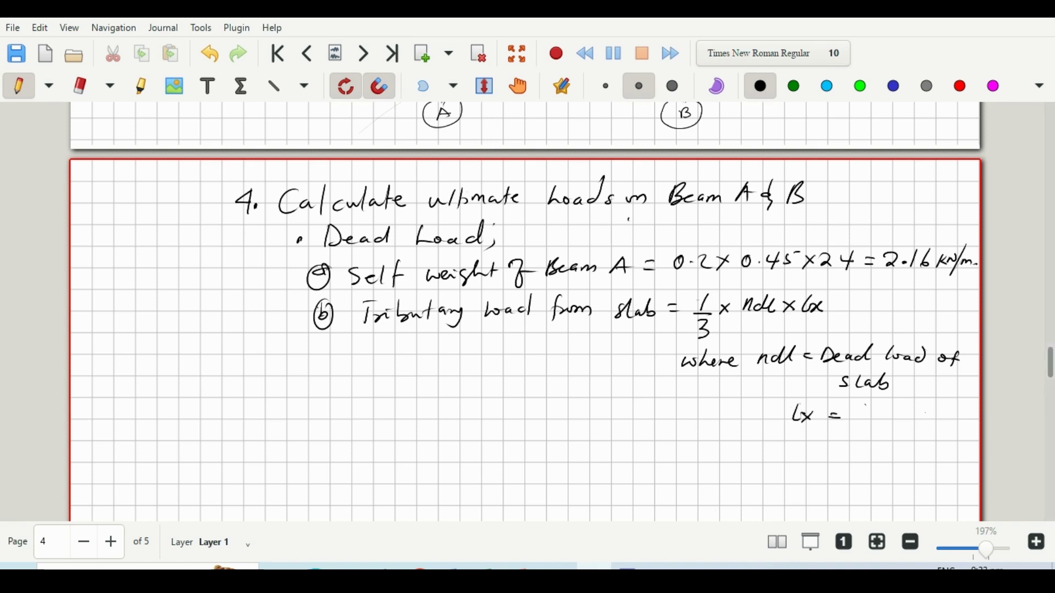
{"action": "left_click_drag", "start_coordinate": [865, 404], "coordinate": [856, 416]}
{"action": "mouse_move", "coordinate": [877, 403]}
{"action": "left_mouse_down"}
{"action": "mouse_move", "coordinate": [874, 416]}
{"action": "mouse_move", "coordinate": [907, 408]}
{"action": "mouse_move", "coordinate": [928, 428]}
{"action": "left_mouse_up"}
{"action": "left_click_drag", "start_coordinate": [936, 415], "coordinate": [959, 419]}
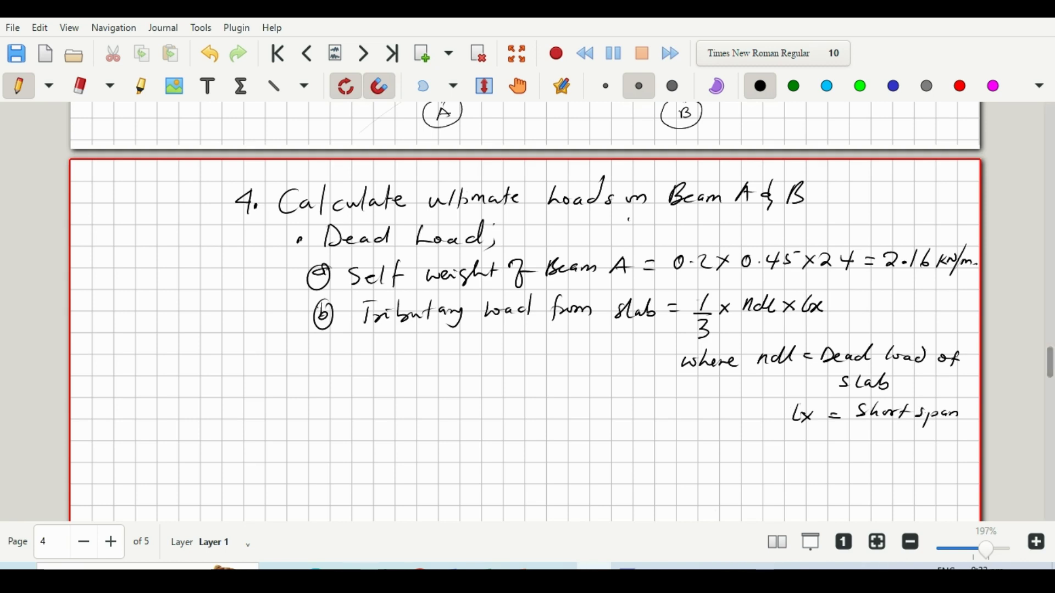
Step: Write the substitution line = 1/3 × 6.8 × 4.8
{"action": "left_click_drag", "start_coordinate": [670, 451], "coordinate": [684, 457]}
{"action": "mouse_move", "coordinate": [705, 443]}
{"action": "left_mouse_down"}
{"action": "mouse_move", "coordinate": [718, 454]}
{"action": "mouse_move", "coordinate": [705, 474]}
{"action": "mouse_move", "coordinate": [740, 454]}
{"action": "mouse_move", "coordinate": [731, 455]}
{"action": "left_mouse_up"}
{"action": "mouse_move", "coordinate": [768, 441]}
{"action": "left_mouse_down"}
{"action": "mouse_move", "coordinate": [762, 449]}
{"action": "mouse_move", "coordinate": [815, 453]}
{"action": "mouse_move", "coordinate": [803, 455]}
{"action": "left_mouse_up"}
{"action": "left_click", "coordinate": [776, 449]}
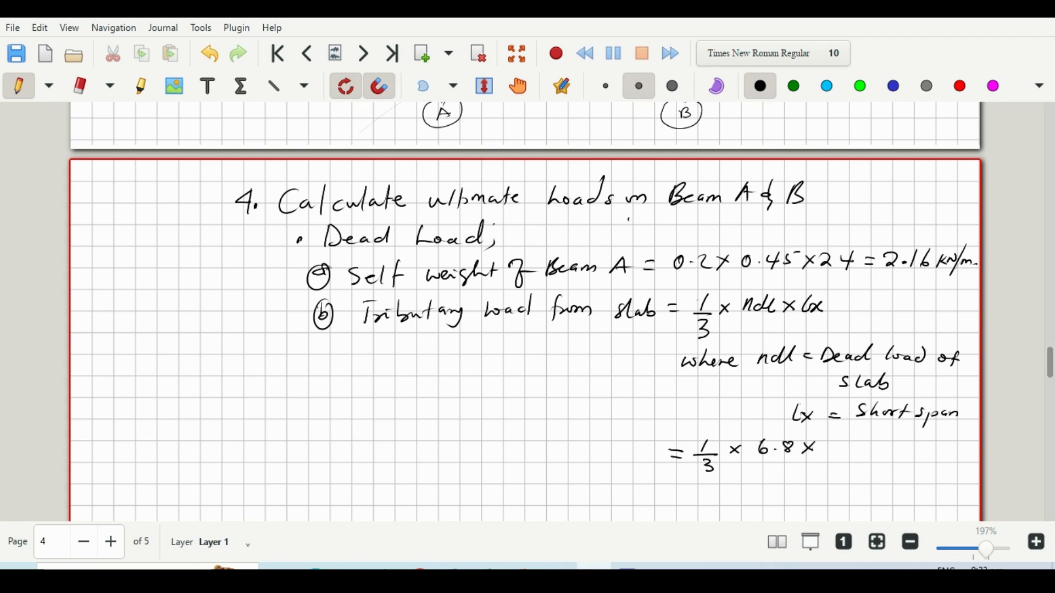
{"action": "left_click_drag", "start_coordinate": [831, 441], "coordinate": [846, 448]}
{"action": "mouse_move", "coordinate": [843, 440]}
{"action": "left_mouse_down"}
{"action": "mouse_move", "coordinate": [841, 452]}
{"action": "mouse_move", "coordinate": [861, 442]}
{"action": "left_mouse_up"}
{"action": "left_click", "coordinate": [851, 447]}
Step: Write the result line = 10.88 KN/m
{"action": "left_click_drag", "start_coordinate": [686, 491], "coordinate": [703, 498]}
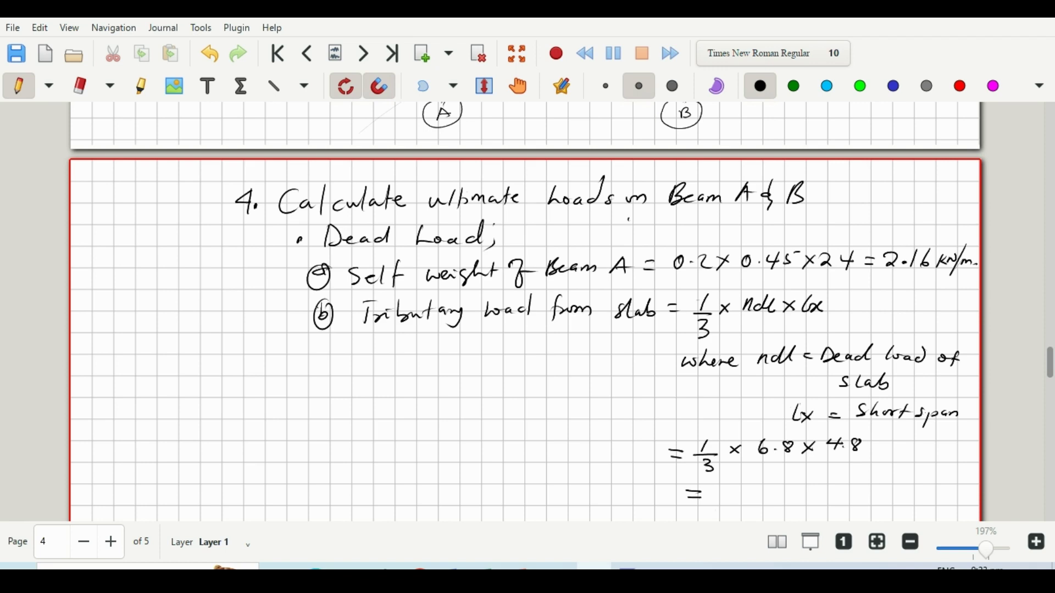
{"action": "mouse_move", "coordinate": [744, 485]}
{"action": "left_mouse_down"}
{"action": "mouse_move", "coordinate": [739, 499]}
{"action": "mouse_move", "coordinate": [756, 488]}
{"action": "mouse_move", "coordinate": [818, 494]}
{"action": "left_mouse_up"}
{"action": "left_click", "coordinate": [766, 497]}
{"action": "mouse_move", "coordinate": [819, 494]}
{"action": "left_mouse_down"}
{"action": "mouse_move", "coordinate": [834, 482]}
{"action": "mouse_move", "coordinate": [834, 500]}
{"action": "left_mouse_up"}
{"action": "left_click", "coordinate": [849, 475]}
{"action": "left_click_drag", "start_coordinate": [845, 493], "coordinate": [864, 493]}
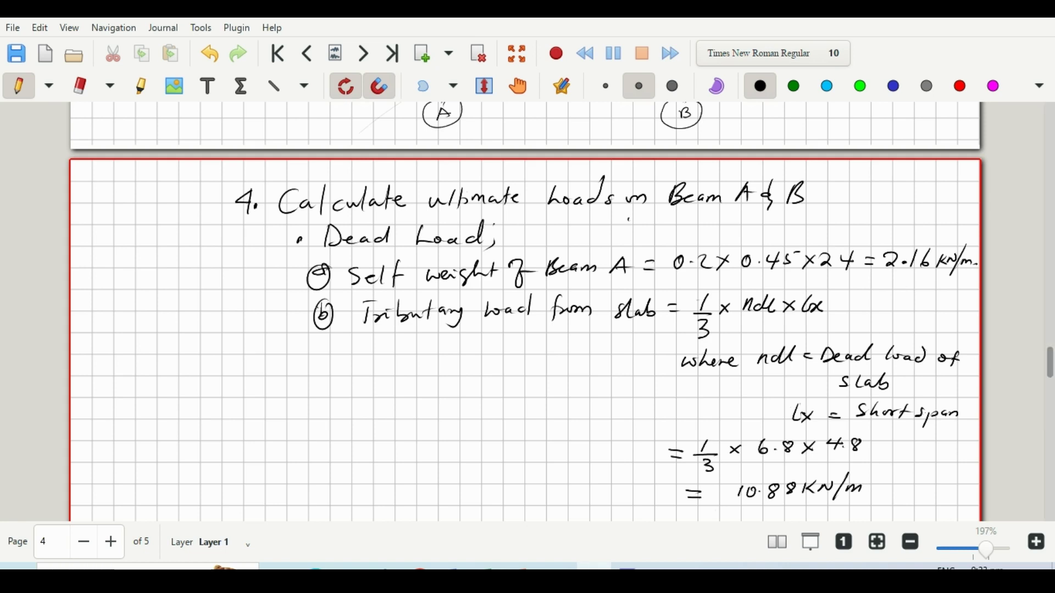
Step: Below the slab load, write the label 'Total Dead on Beam A&B ='
{"action": "scroll", "coordinate": [526, 330], "scroll_direction": "down", "scroll_amount": 1}
{"action": "scroll", "coordinate": [526, 330], "scroll_direction": "down", "scroll_amount": 4}
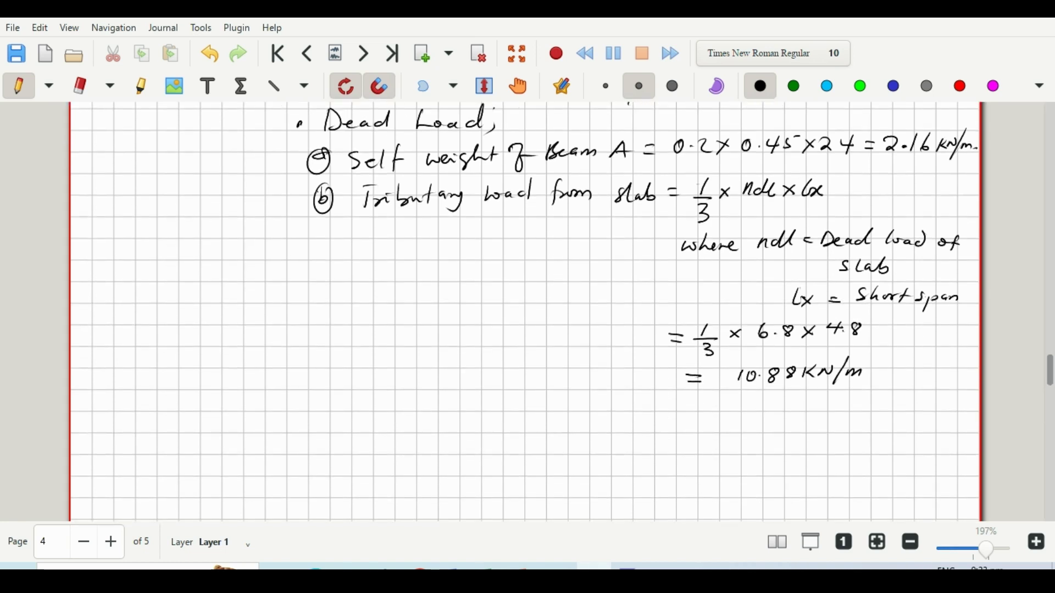
{"action": "mouse_move", "coordinate": [371, 403]}
{"action": "left_mouse_down"}
{"action": "mouse_move", "coordinate": [366, 422]}
{"action": "mouse_move", "coordinate": [383, 399]}
{"action": "left_mouse_up"}
{"action": "left_click_drag", "start_coordinate": [383, 413], "coordinate": [391, 414]}
{"action": "mouse_move", "coordinate": [394, 404]}
{"action": "left_mouse_down"}
{"action": "mouse_move", "coordinate": [391, 422]}
{"action": "mouse_move", "coordinate": [402, 412]}
{"action": "left_mouse_up"}
{"action": "left_click_drag", "start_coordinate": [411, 412], "coordinate": [441, 418]}
{"action": "mouse_move", "coordinate": [443, 402]}
{"action": "left_mouse_down"}
{"action": "mouse_move", "coordinate": [446, 418]}
{"action": "mouse_move", "coordinate": [462, 416]}
{"action": "left_mouse_up"}
{"action": "left_click_drag", "start_coordinate": [467, 411], "coordinate": [482, 416]}
{"action": "mouse_move", "coordinate": [487, 400]}
{"action": "left_mouse_down"}
{"action": "mouse_move", "coordinate": [486, 416]}
{"action": "mouse_move", "coordinate": [513, 417]}
{"action": "left_mouse_up"}
{"action": "left_click_drag", "start_coordinate": [526, 401], "coordinate": [528, 416]}
{"action": "mouse_move", "coordinate": [537, 414]}
{"action": "left_mouse_down"}
{"action": "mouse_move", "coordinate": [632, 411]}
{"action": "mouse_move", "coordinate": [630, 423]}
{"action": "mouse_move", "coordinate": [642, 422]}
{"action": "left_mouse_up"}
{"action": "left_click", "coordinate": [646, 408]}
{"action": "mouse_move", "coordinate": [643, 404]}
{"action": "left_mouse_down"}
{"action": "mouse_move", "coordinate": [654, 420]}
{"action": "mouse_move", "coordinate": [684, 412]}
{"action": "left_mouse_up"}
{"action": "left_click_drag", "start_coordinate": [674, 416], "coordinate": [686, 415]}
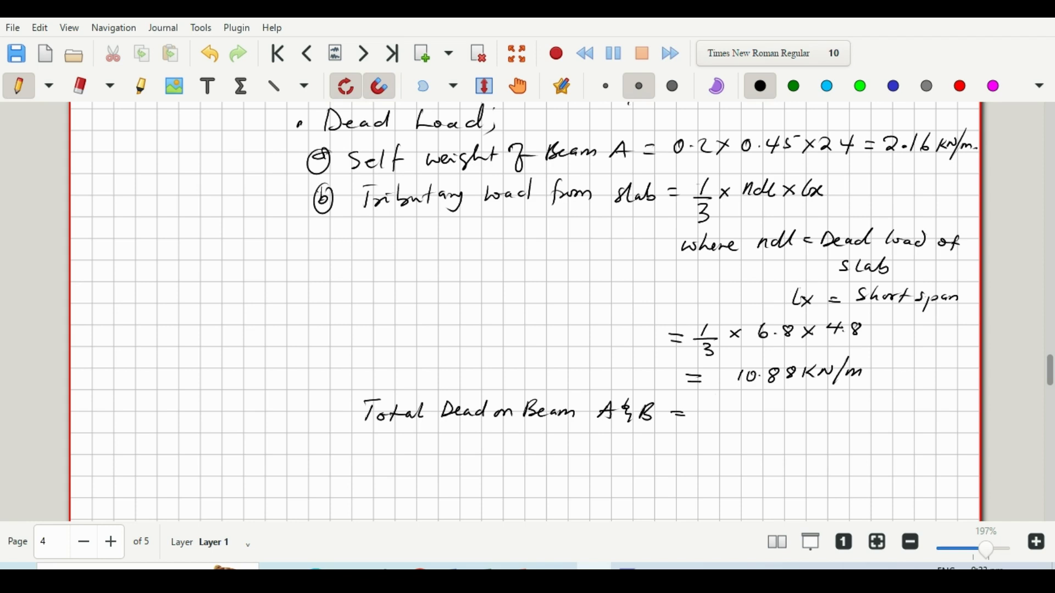
Step: Complete the total as 2.16 + 10.88 = 13.04 KN/m
{"action": "mouse_move", "coordinate": [707, 407]}
{"action": "left_mouse_down"}
{"action": "mouse_move", "coordinate": [792, 417]}
{"action": "mouse_move", "coordinate": [834, 405]}
{"action": "left_mouse_up"}
{"action": "left_click", "coordinate": [726, 413]}
{"action": "left_click", "coordinate": [815, 413]}
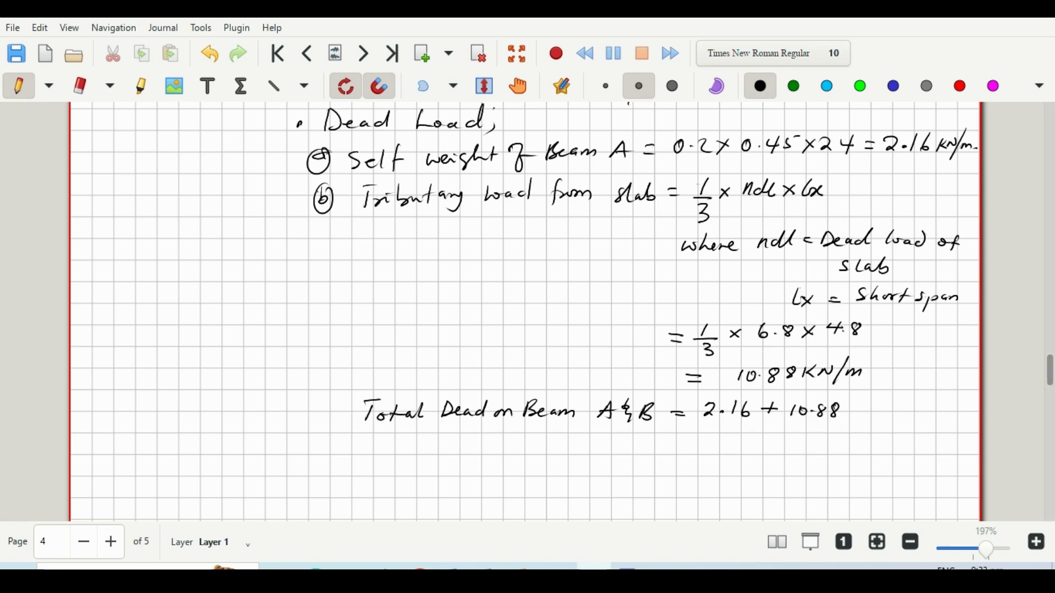
{"action": "left_click_drag", "start_coordinate": [686, 442], "coordinate": [701, 442]}
{"action": "mouse_move", "coordinate": [684, 448]}
{"action": "left_mouse_down"}
{"action": "mouse_move", "coordinate": [759, 437]}
{"action": "mouse_move", "coordinate": [778, 442]}
{"action": "mouse_move", "coordinate": [773, 450]}
{"action": "mouse_move", "coordinate": [813, 438]}
{"action": "mouse_move", "coordinate": [813, 453]}
{"action": "mouse_move", "coordinate": [832, 449]}
{"action": "left_mouse_up"}
{"action": "left_click", "coordinate": [743, 443]}
{"action": "scroll", "coordinate": [525, 310], "scroll_direction": "down", "scroll_amount": 5}
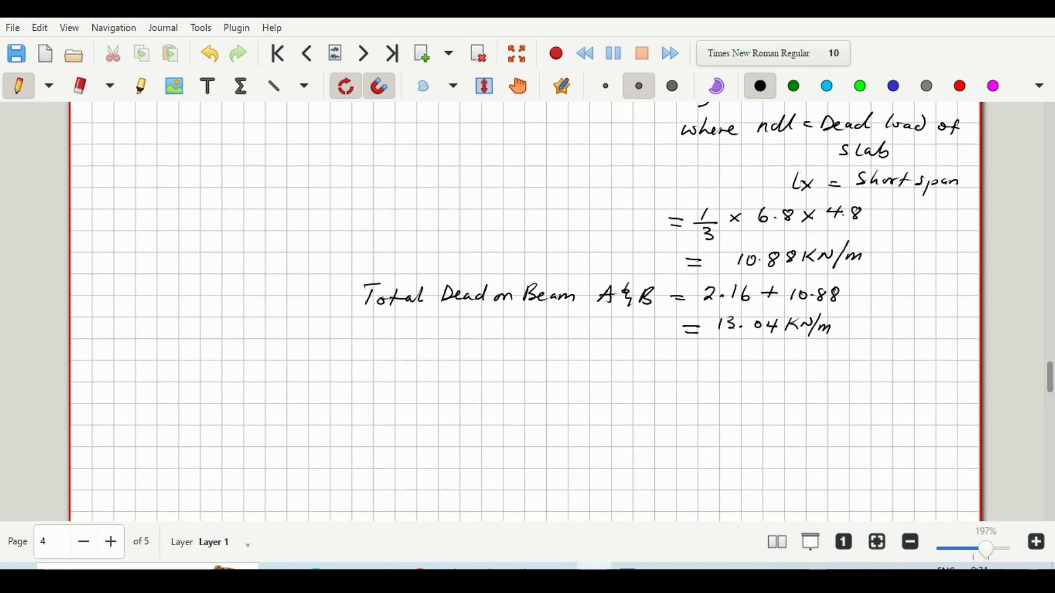
{"action": "scroll", "coordinate": [525, 310], "scroll_direction": "up", "scroll_amount": 4}
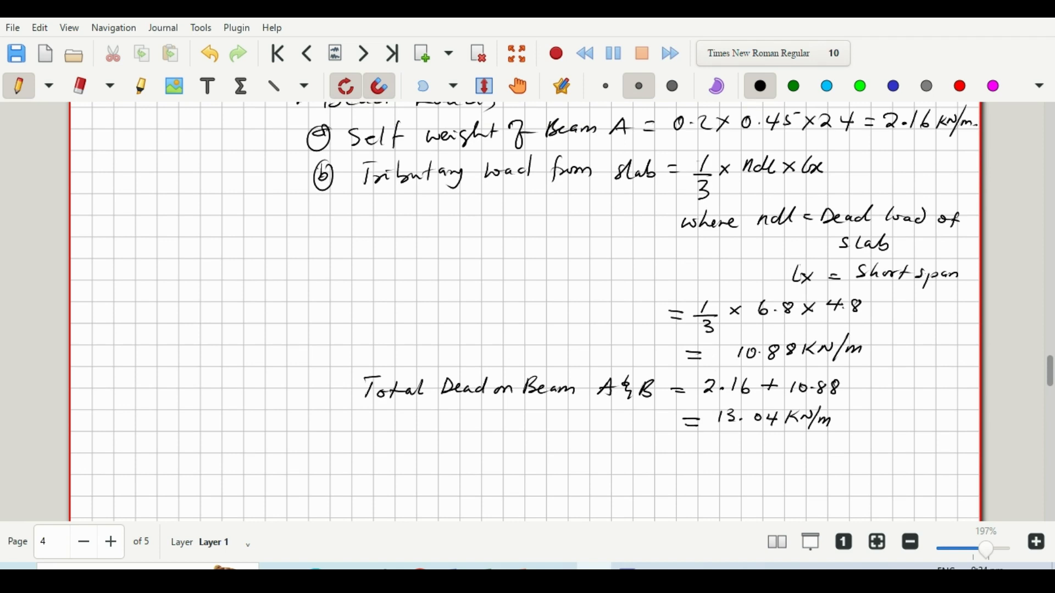
{"action": "scroll", "coordinate": [525, 310], "scroll_direction": "down", "scroll_amount": 3}
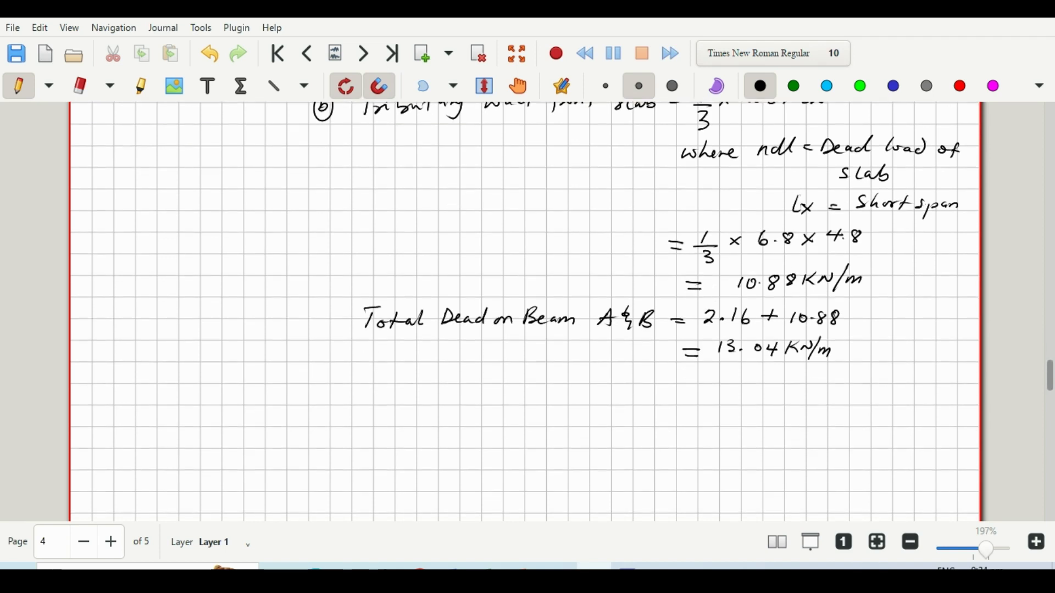
{"action": "scroll", "coordinate": [525, 311], "scroll_direction": "down", "scroll_amount": 1}
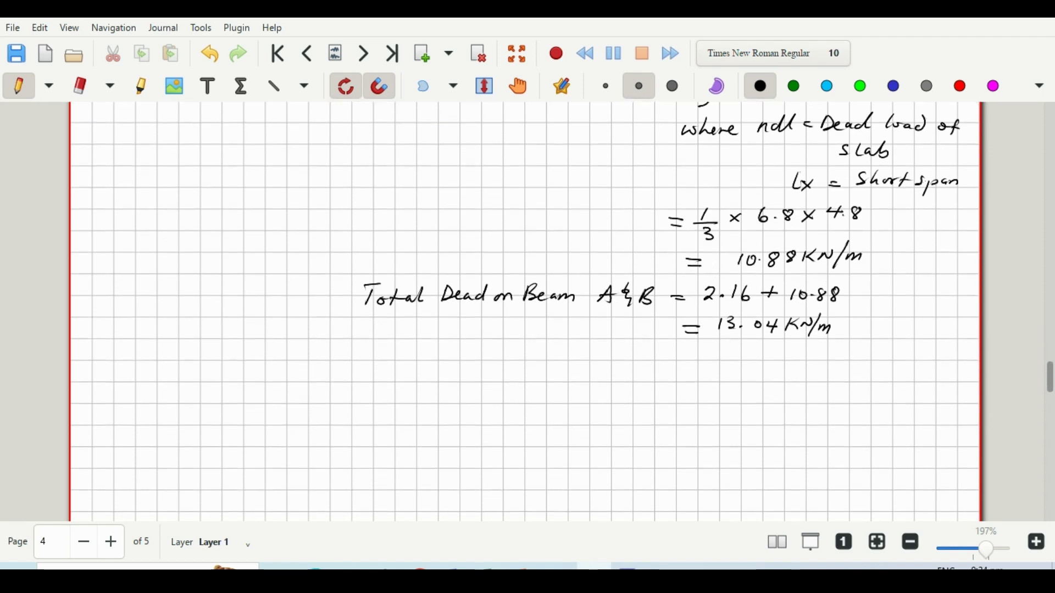
{"action": "scroll", "coordinate": [525, 310], "scroll_direction": "up", "scroll_amount": 1}
{"action": "scroll", "coordinate": [524, 310], "scroll_direction": "up", "scroll_amount": 6}
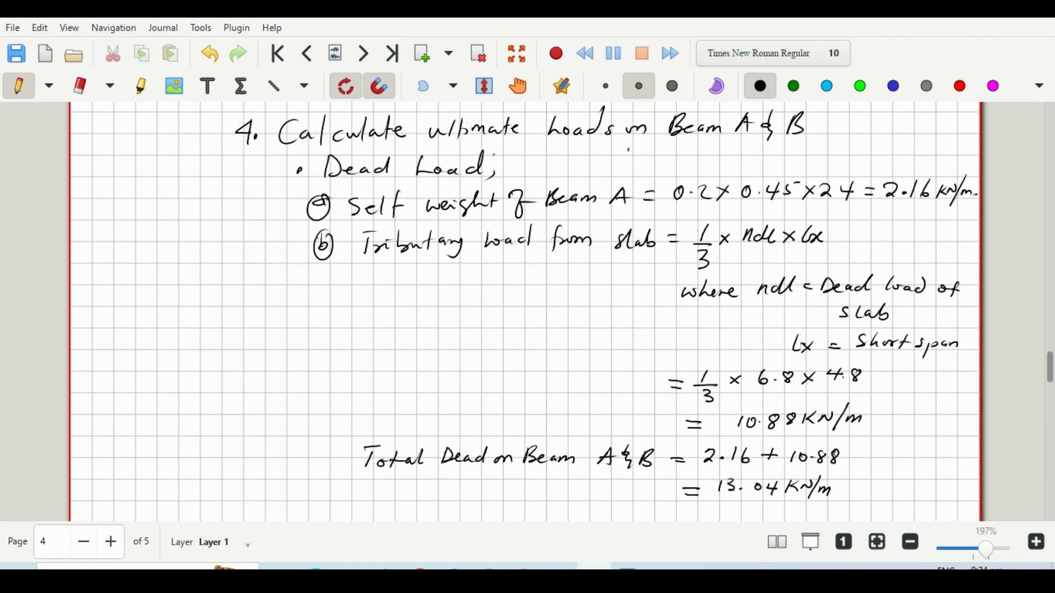
{"action": "scroll", "coordinate": [525, 311], "scroll_direction": "down", "scroll_amount": 6}
{"action": "scroll", "coordinate": [524, 311], "scroll_direction": "down", "scroll_amount": 3}
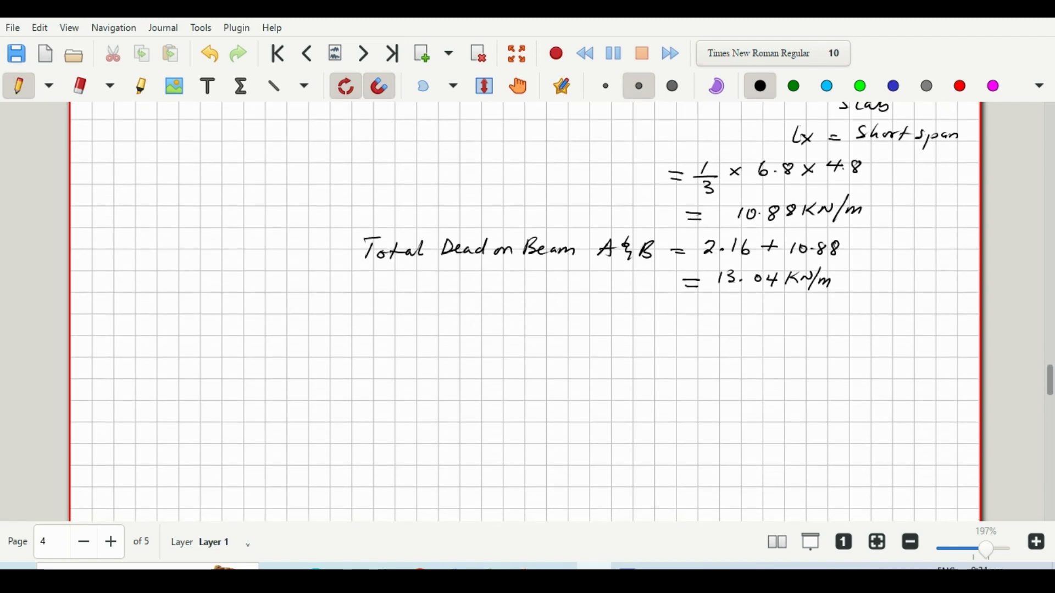
Step: Write the circled 5 heading 'Calculate Live load on Beam A&B', undoing one stray stroke
{"action": "mouse_move", "coordinate": [289, 332]}
{"action": "left_mouse_down"}
{"action": "mouse_move", "coordinate": [284, 345]}
{"action": "mouse_move", "coordinate": [301, 321]}
{"action": "left_mouse_up"}
{"action": "mouse_move", "coordinate": [301, 316]}
{"action": "left_mouse_down"}
{"action": "mouse_move", "coordinate": [311, 336]}
{"action": "mouse_move", "coordinate": [308, 318]}
{"action": "mouse_move", "coordinate": [379, 346]}
{"action": "mouse_move", "coordinate": [432, 325]}
{"action": "mouse_move", "coordinate": [475, 342]}
{"action": "mouse_move", "coordinate": [572, 339]}
{"action": "left_mouse_up"}
{"action": "left_click", "coordinate": [315, 339]}
{"action": "left_click", "coordinate": [210, 54]}
{"action": "mouse_move", "coordinate": [575, 337]}
{"action": "left_mouse_down"}
{"action": "mouse_move", "coordinate": [579, 319]}
{"action": "mouse_move", "coordinate": [596, 337]}
{"action": "mouse_move", "coordinate": [636, 341]}
{"action": "left_mouse_up"}
{"action": "mouse_move", "coordinate": [649, 335]}
{"action": "left_mouse_down"}
{"action": "mouse_move", "coordinate": [689, 340]}
{"action": "mouse_move", "coordinate": [724, 327]}
{"action": "mouse_move", "coordinate": [730, 340]}
{"action": "mouse_move", "coordinate": [744, 325]}
{"action": "mouse_move", "coordinate": [747, 348]}
{"action": "left_mouse_up"}
{"action": "mouse_move", "coordinate": [762, 326]}
{"action": "left_mouse_down"}
{"action": "mouse_move", "coordinate": [761, 341]}
{"action": "mouse_move", "coordinate": [771, 337]}
{"action": "mouse_move", "coordinate": [762, 341]}
{"action": "left_mouse_up"}
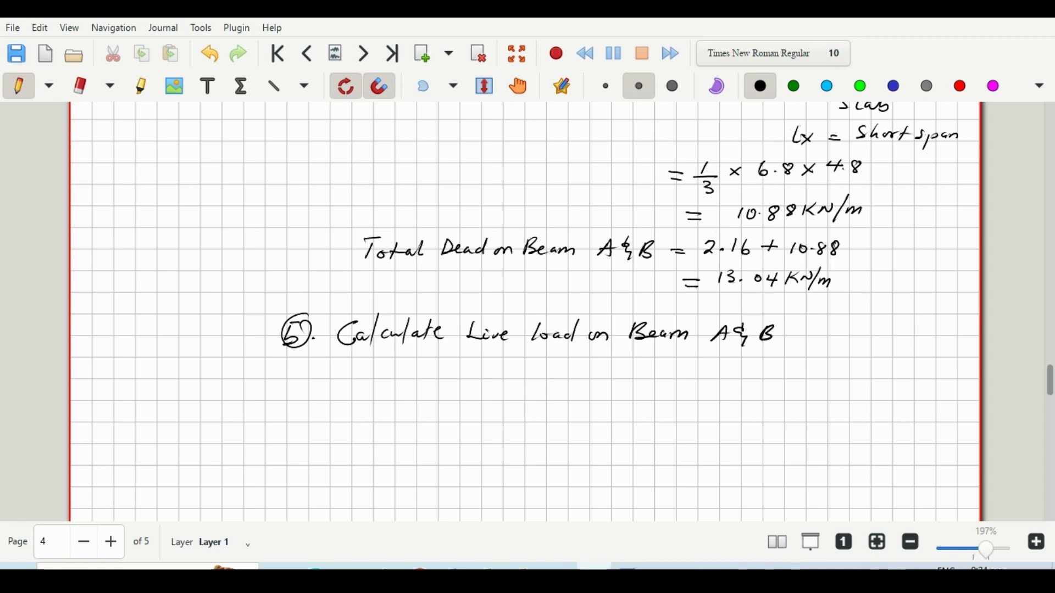
{"action": "scroll", "coordinate": [526, 312], "scroll_direction": "down", "scroll_amount": 2}
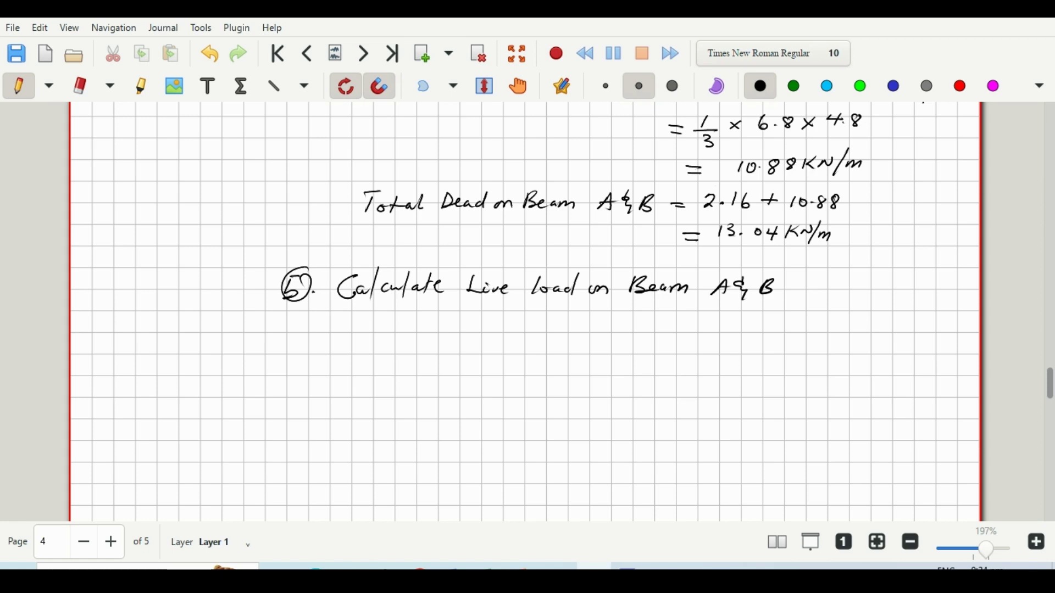
{"action": "scroll", "coordinate": [524, 308], "scroll_direction": "up", "scroll_amount": 5}
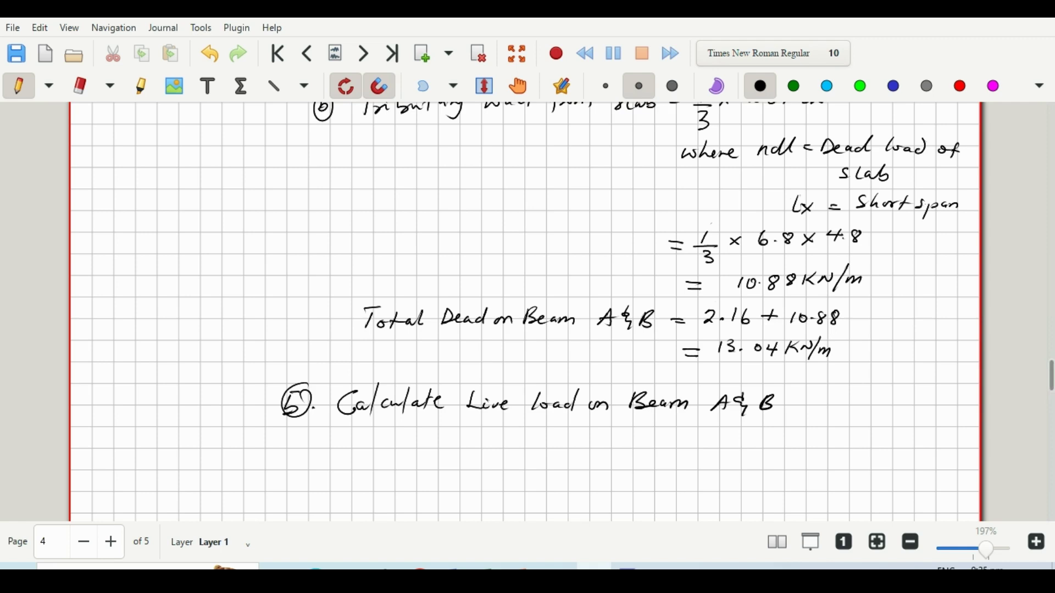
Step: Mark the earlier 1/3 × 6.8 × 4.8 line and circle the 1/3 × ndl × lx formula
{"action": "left_click_drag", "start_coordinate": [713, 222], "coordinate": [666, 226]}
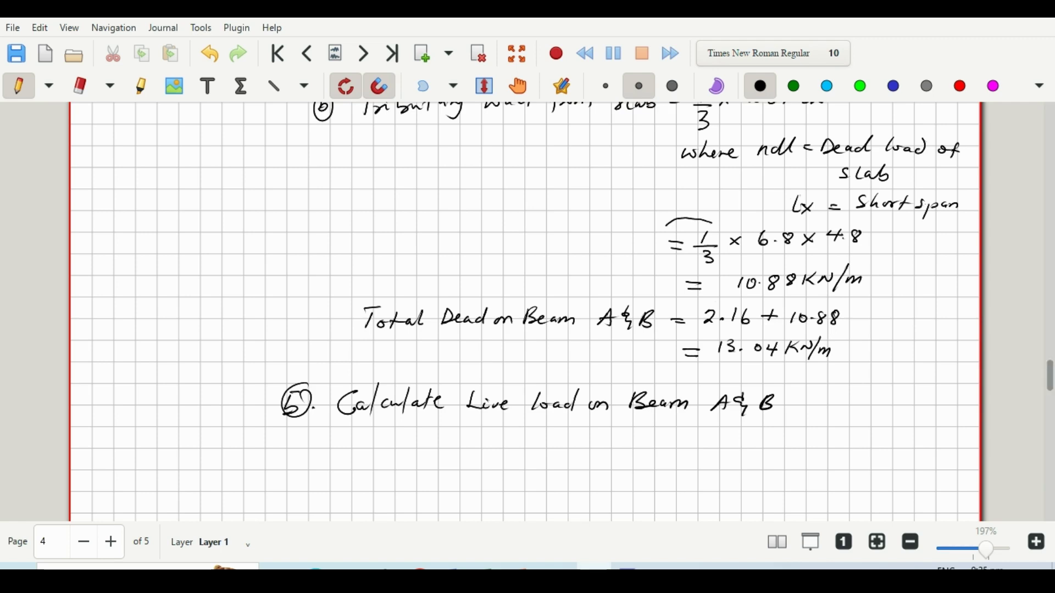
{"action": "scroll", "coordinate": [525, 308], "scroll_direction": "up", "scroll_amount": 3}
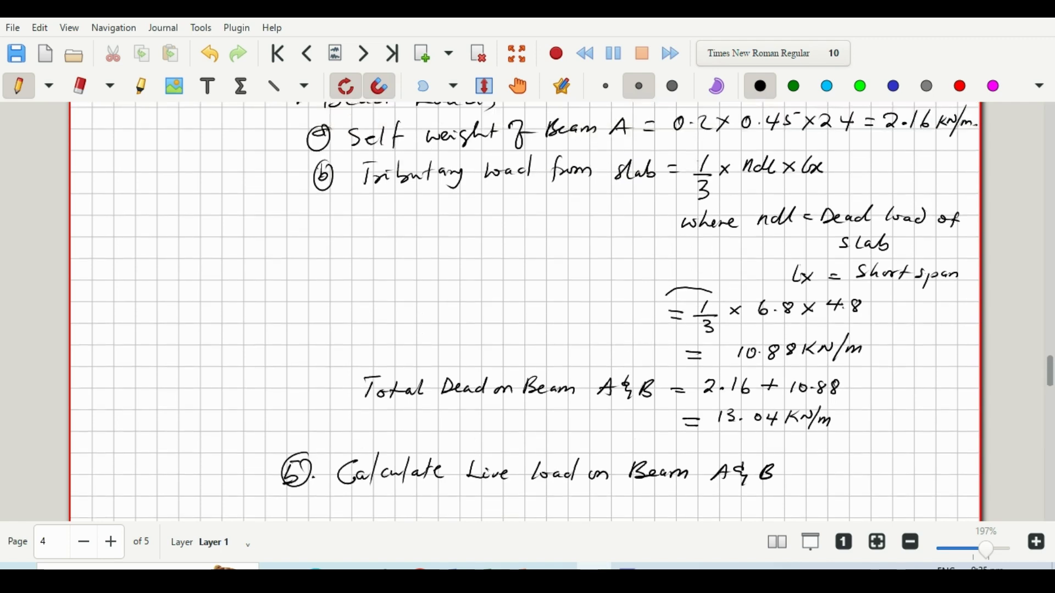
{"action": "mouse_move", "coordinate": [846, 159]}
{"action": "left_mouse_down"}
{"action": "mouse_move", "coordinate": [816, 145]}
{"action": "mouse_move", "coordinate": [713, 138]}
{"action": "mouse_move", "coordinate": [689, 196]}
{"action": "mouse_move", "coordinate": [771, 208]}
{"action": "mouse_move", "coordinate": [834, 187]}
{"action": "mouse_move", "coordinate": [847, 163]}
{"action": "left_mouse_up"}
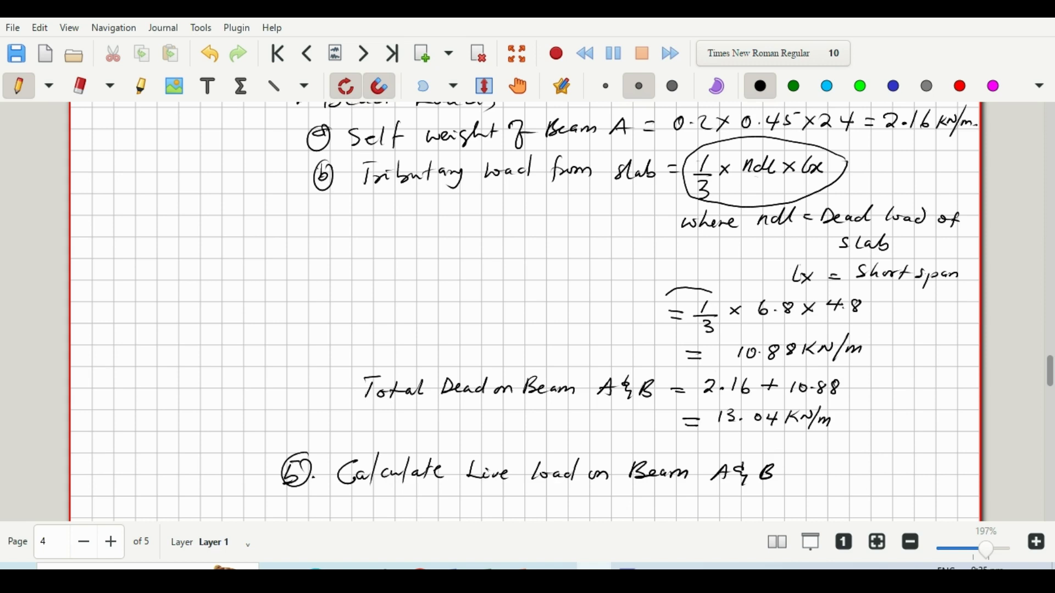
{"action": "scroll", "coordinate": [525, 310], "scroll_direction": "down", "scroll_amount": 5}
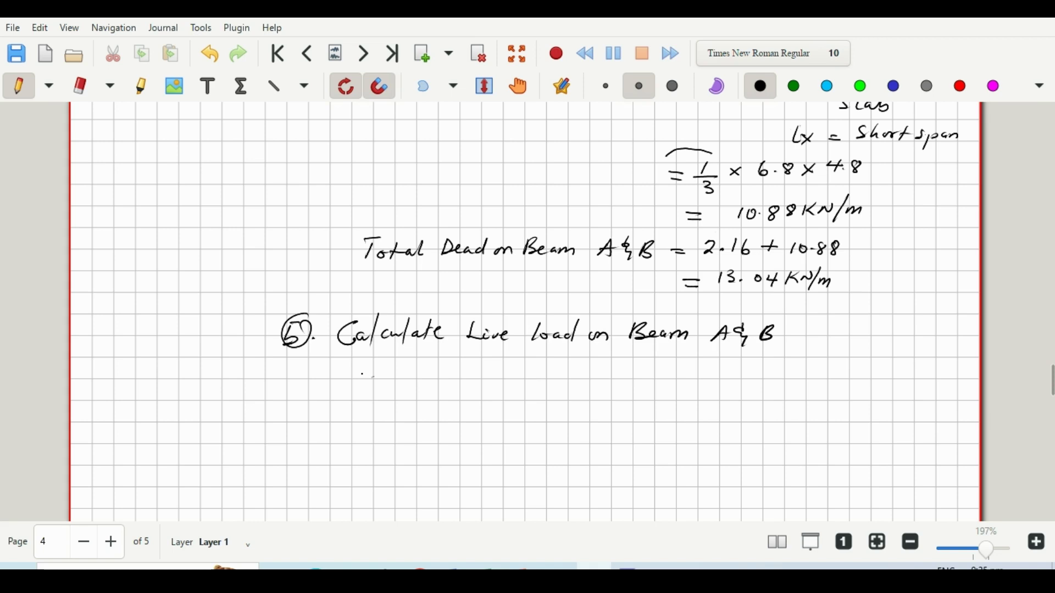
Step: Write the bullet 'Tributary load from slab = 1/3 × nu × Lx' under the live-load heading
{"action": "left_click", "coordinate": [362, 375]}
{"action": "left_click_drag", "start_coordinate": [355, 374], "coordinate": [358, 380]}
{"action": "mouse_move", "coordinate": [358, 367]}
{"action": "left_mouse_down"}
{"action": "mouse_move", "coordinate": [346, 380]}
{"action": "mouse_move", "coordinate": [410, 360]}
{"action": "left_mouse_up"}
{"action": "mouse_move", "coordinate": [395, 361]}
{"action": "left_mouse_down"}
{"action": "mouse_move", "coordinate": [394, 378]}
{"action": "mouse_move", "coordinate": [437, 373]}
{"action": "left_mouse_up"}
{"action": "mouse_move", "coordinate": [441, 370]}
{"action": "left_mouse_down"}
{"action": "mouse_move", "coordinate": [501, 391]}
{"action": "mouse_move", "coordinate": [525, 379]}
{"action": "left_mouse_up"}
{"action": "mouse_move", "coordinate": [541, 371]}
{"action": "left_mouse_down"}
{"action": "mouse_move", "coordinate": [581, 385]}
{"action": "mouse_move", "coordinate": [599, 374]}
{"action": "left_mouse_up"}
{"action": "left_click_drag", "start_coordinate": [595, 379], "coordinate": [625, 378]}
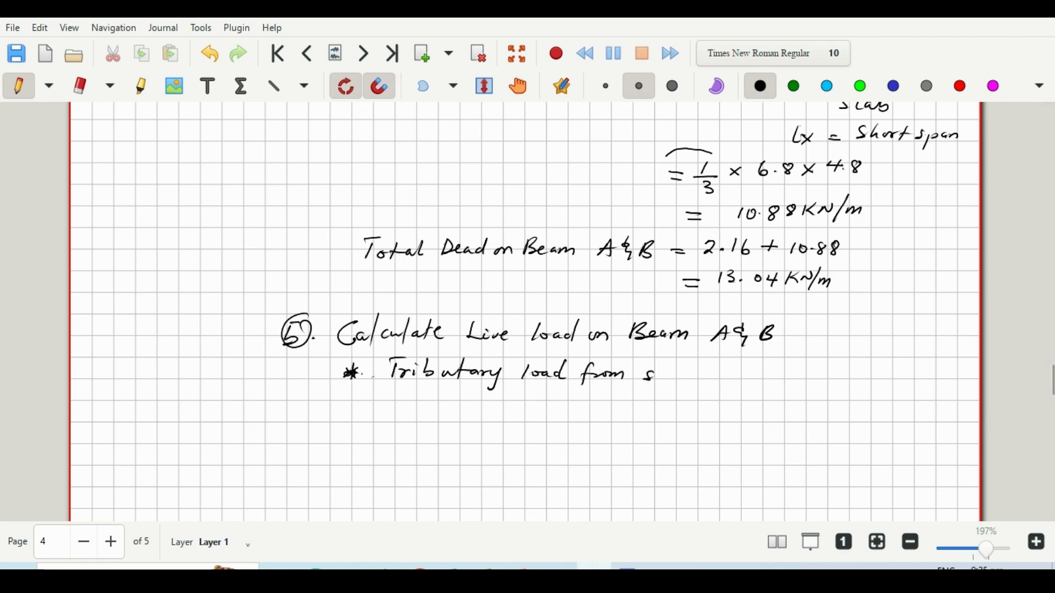
{"action": "mouse_move", "coordinate": [657, 381]}
{"action": "left_mouse_down"}
{"action": "mouse_move", "coordinate": [663, 366]}
{"action": "mouse_move", "coordinate": [670, 379]}
{"action": "left_mouse_up"}
{"action": "left_click_drag", "start_coordinate": [675, 363], "coordinate": [680, 377]}
{"action": "left_click", "coordinate": [706, 374]}
{"action": "left_click_drag", "start_coordinate": [730, 388], "coordinate": [744, 385]}
{"action": "left_click_drag", "start_coordinate": [734, 391], "coordinate": [736, 401]}
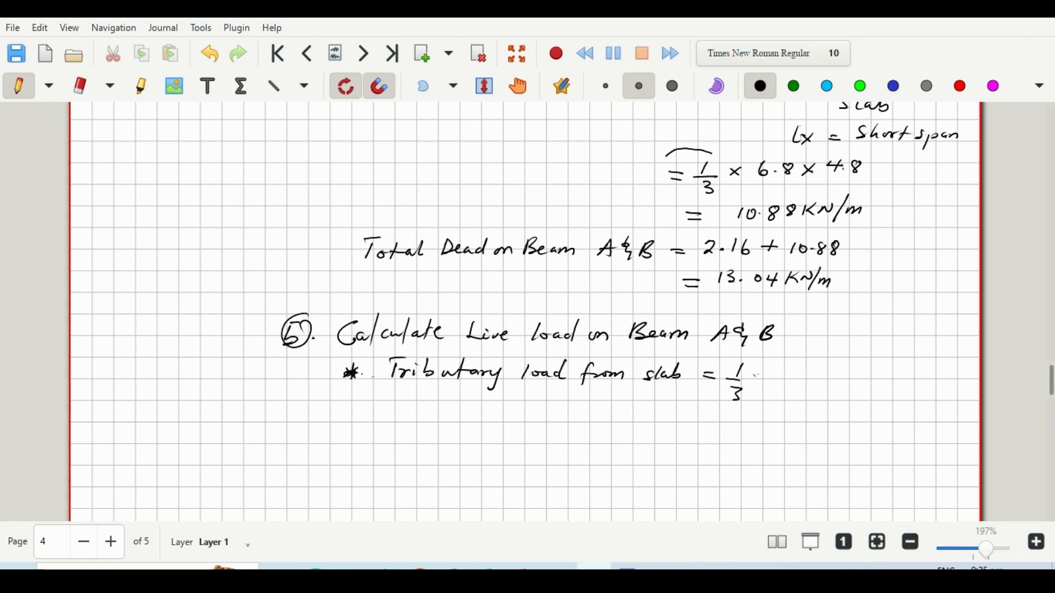
{"action": "left_click_drag", "start_coordinate": [754, 373], "coordinate": [805, 384]}
{"action": "mouse_move", "coordinate": [811, 370]}
{"action": "left_mouse_down"}
{"action": "mouse_move", "coordinate": [823, 381]}
{"action": "mouse_move", "coordinate": [810, 382]}
{"action": "mouse_move", "coordinate": [857, 380]}
{"action": "left_mouse_up"}
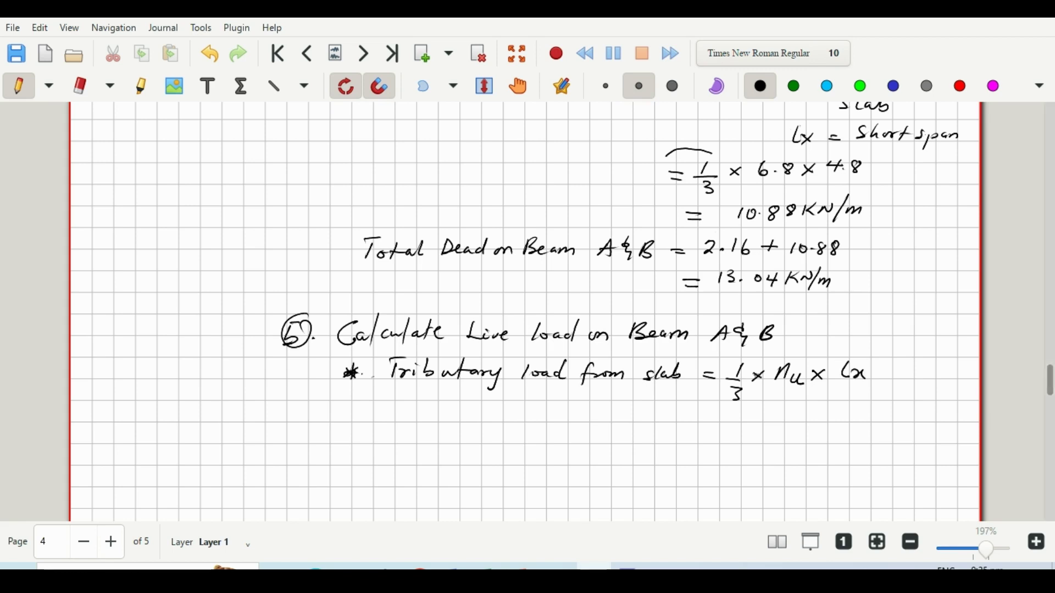
Step: Substitute 1/3 × 1.5 × 4.8 and write the result = 2.4 kN/m
{"action": "mouse_move", "coordinate": [709, 427]}
{"action": "left_mouse_down"}
{"action": "mouse_move", "coordinate": [745, 421]}
{"action": "mouse_move", "coordinate": [750, 433]}
{"action": "left_mouse_up"}
{"action": "mouse_move", "coordinate": [739, 437]}
{"action": "left_mouse_down"}
{"action": "mouse_move", "coordinate": [740, 446]}
{"action": "mouse_move", "coordinate": [766, 435]}
{"action": "mouse_move", "coordinate": [755, 437]}
{"action": "left_mouse_up"}
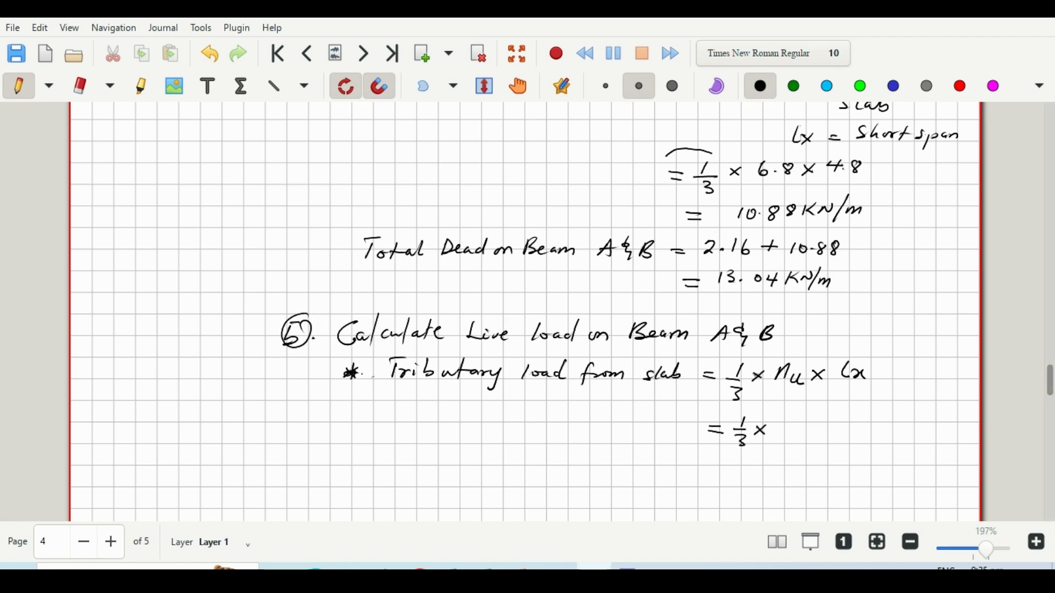
{"action": "mouse_move", "coordinate": [797, 421]}
{"action": "left_mouse_down"}
{"action": "mouse_move", "coordinate": [794, 434]}
{"action": "mouse_move", "coordinate": [807, 418]}
{"action": "mouse_move", "coordinate": [823, 432]}
{"action": "mouse_move", "coordinate": [810, 433]}
{"action": "left_mouse_up"}
{"action": "left_click", "coordinate": [846, 419]}
{"action": "mouse_move", "coordinate": [871, 416]}
{"action": "left_mouse_down"}
{"action": "mouse_move", "coordinate": [866, 429]}
{"action": "mouse_move", "coordinate": [875, 417]}
{"action": "left_mouse_up"}
{"action": "left_click_drag", "start_coordinate": [723, 475], "coordinate": [729, 473]}
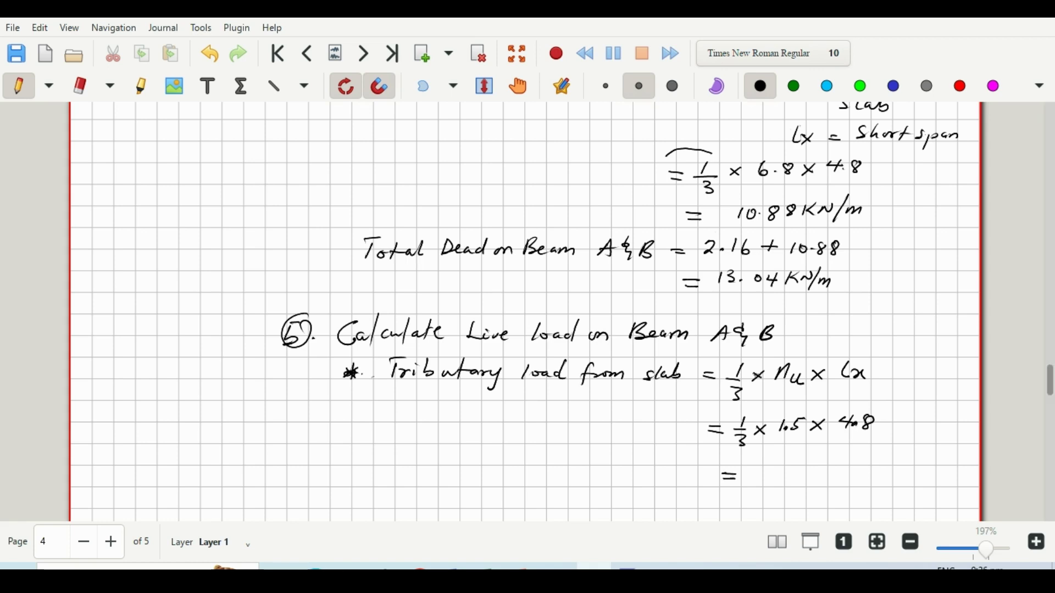
{"action": "left_click_drag", "start_coordinate": [761, 465], "coordinate": [798, 473]}
{"action": "mouse_move", "coordinate": [800, 463]}
{"action": "left_mouse_down"}
{"action": "mouse_move", "coordinate": [798, 477]}
{"action": "mouse_move", "coordinate": [840, 469]}
{"action": "mouse_move", "coordinate": [841, 457]}
{"action": "left_mouse_up"}
{"action": "mouse_move", "coordinate": [852, 449]}
{"action": "left_mouse_down"}
{"action": "mouse_move", "coordinate": [838, 476]}
{"action": "mouse_move", "coordinate": [867, 470]}
{"action": "left_mouse_up"}
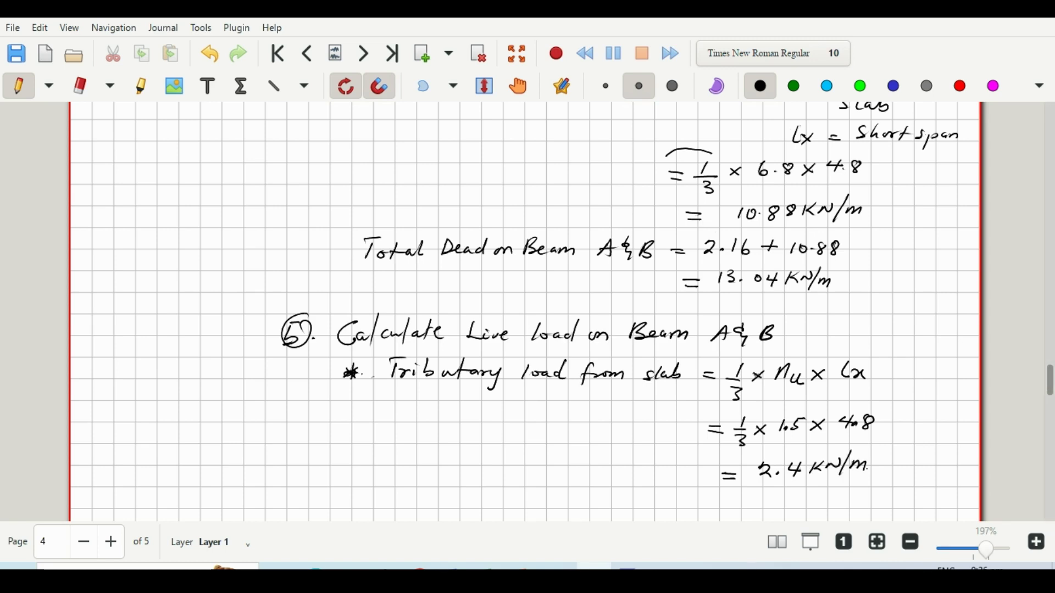
{"action": "scroll", "coordinate": [525, 305], "scroll_direction": "down", "scroll_amount": 5}
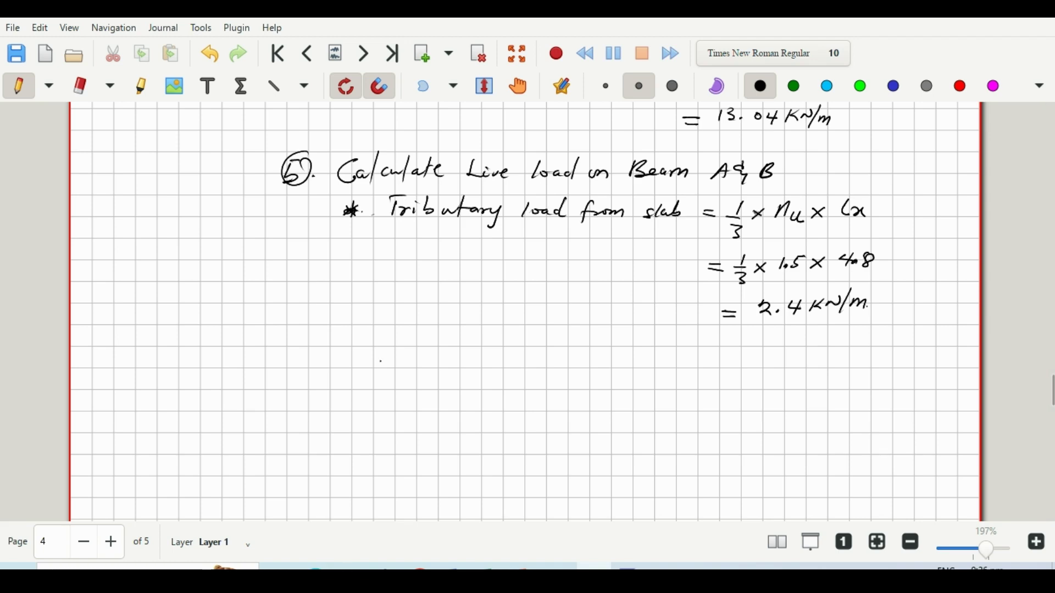
Step: Write 'Total Live load on Beam A&B = 2.4 kN/m'
{"action": "left_click_drag", "start_coordinate": [382, 357], "coordinate": [377, 372]}
{"action": "mouse_move", "coordinate": [374, 354]}
{"action": "left_mouse_down"}
{"action": "mouse_move", "coordinate": [390, 350]}
{"action": "mouse_move", "coordinate": [412, 367]}
{"action": "left_mouse_up"}
{"action": "left_click_drag", "start_coordinate": [406, 360], "coordinate": [515, 370]}
{"action": "mouse_move", "coordinate": [527, 359]}
{"action": "left_mouse_down"}
{"action": "mouse_move", "coordinate": [550, 370]}
{"action": "mouse_move", "coordinate": [622, 350]}
{"action": "mouse_move", "coordinate": [614, 367]}
{"action": "left_mouse_up"}
{"action": "mouse_move", "coordinate": [626, 363]}
{"action": "left_mouse_down"}
{"action": "mouse_move", "coordinate": [704, 364]}
{"action": "mouse_move", "coordinate": [705, 376]}
{"action": "mouse_move", "coordinate": [734, 364]}
{"action": "mouse_move", "coordinate": [847, 364]}
{"action": "mouse_move", "coordinate": [857, 347]}
{"action": "left_mouse_up"}
{"action": "mouse_move", "coordinate": [867, 337]}
{"action": "left_mouse_down"}
{"action": "mouse_move", "coordinate": [850, 373]}
{"action": "mouse_move", "coordinate": [877, 367]}
{"action": "mouse_move", "coordinate": [811, 336]}
{"action": "mouse_move", "coordinate": [782, 378]}
{"action": "mouse_move", "coordinate": [873, 369]}
{"action": "mouse_move", "coordinate": [877, 348]}
{"action": "left_mouse_up"}
{"action": "left_click", "coordinate": [885, 363]}
Step: Circle the 13.04 kN/m dead-load total further up the page
{"action": "scroll", "coordinate": [524, 311], "scroll_direction": "up", "scroll_amount": 3}
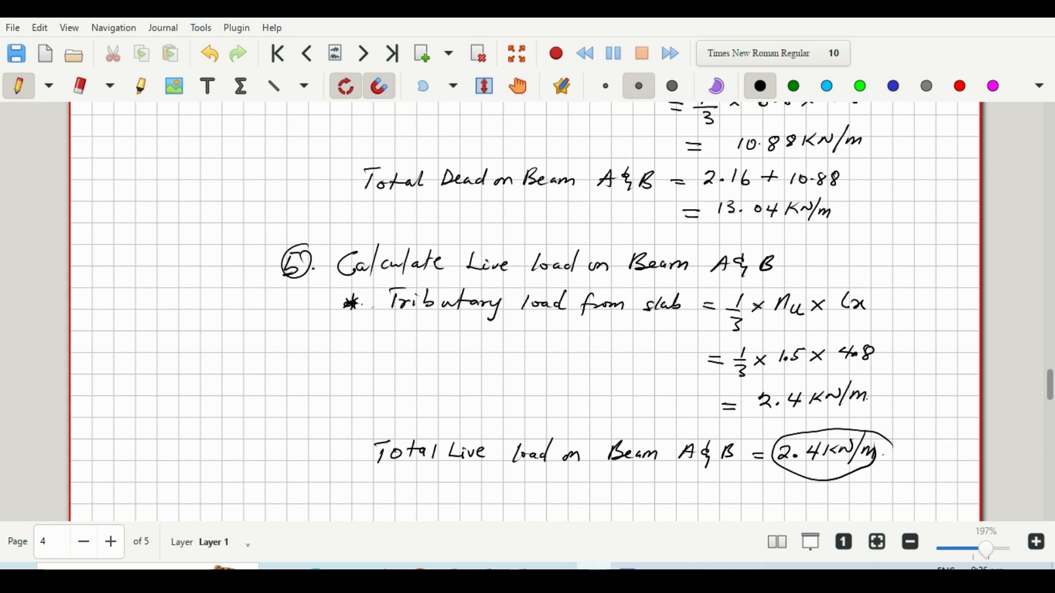
{"action": "mouse_move", "coordinate": [726, 194]}
{"action": "left_mouse_down"}
{"action": "mouse_move", "coordinate": [710, 205]}
{"action": "mouse_move", "coordinate": [785, 235]}
{"action": "mouse_move", "coordinate": [830, 225]}
{"action": "mouse_move", "coordinate": [826, 202]}
{"action": "mouse_move", "coordinate": [727, 193]}
{"action": "left_mouse_up"}
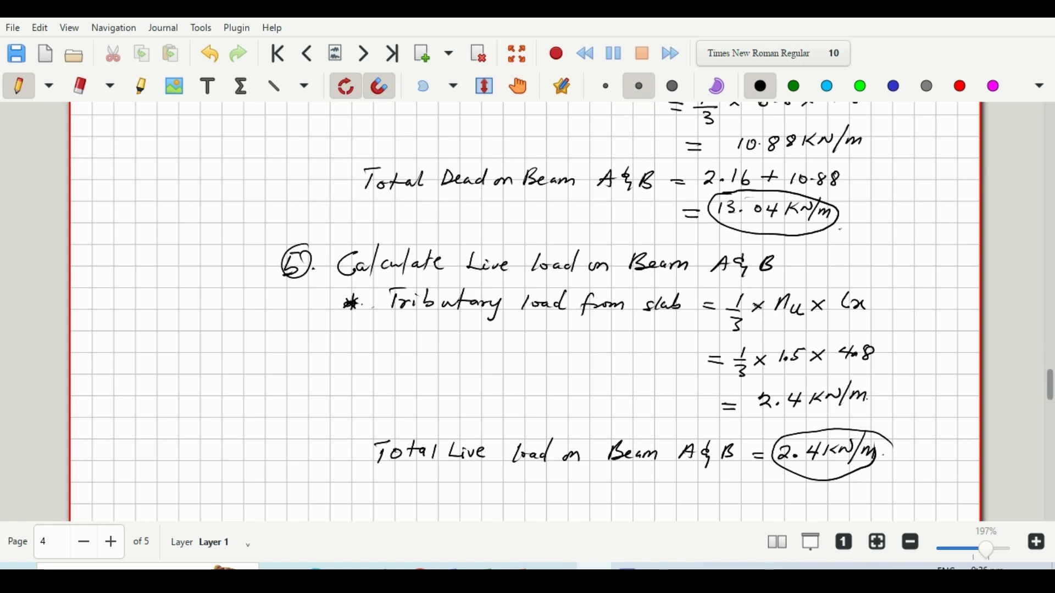
{"action": "scroll", "coordinate": [524, 311], "scroll_direction": "down", "scroll_amount": 3}
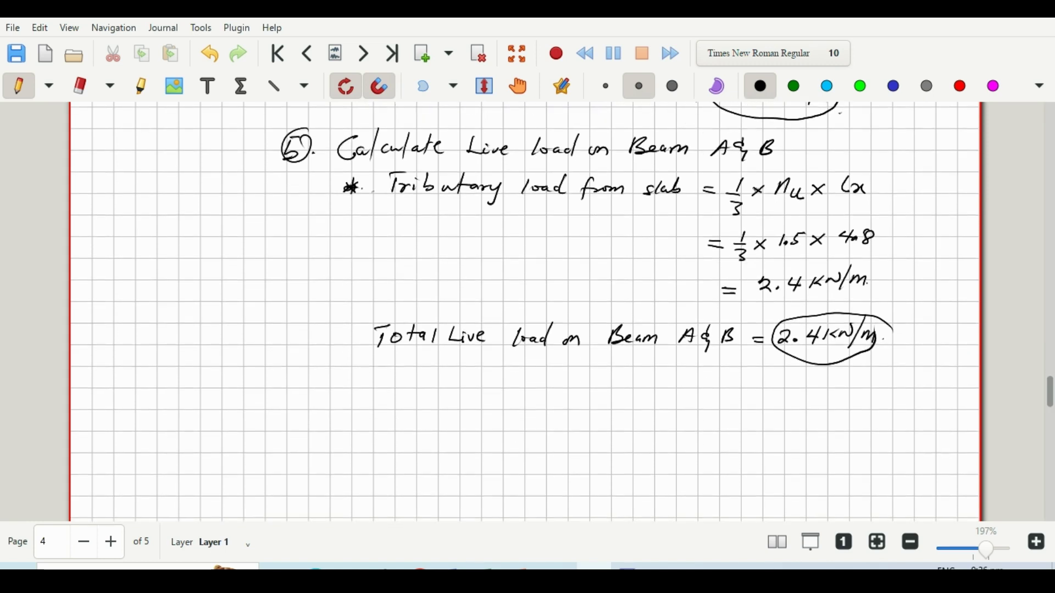
Step: Write 'Ultimate Load on Beam A&B = 1.4 × 13.84 + 1.6 × 2.4'
{"action": "mouse_move", "coordinate": [332, 397]}
{"action": "left_mouse_down"}
{"action": "mouse_move", "coordinate": [343, 409]}
{"action": "mouse_move", "coordinate": [358, 388]}
{"action": "mouse_move", "coordinate": [372, 405]}
{"action": "mouse_move", "coordinate": [417, 384]}
{"action": "mouse_move", "coordinate": [456, 402]}
{"action": "mouse_move", "coordinate": [493, 403]}
{"action": "mouse_move", "coordinate": [512, 385]}
{"action": "mouse_move", "coordinate": [542, 400]}
{"action": "mouse_move", "coordinate": [678, 404]}
{"action": "left_mouse_up"}
{"action": "left_click", "coordinate": [631, 386]}
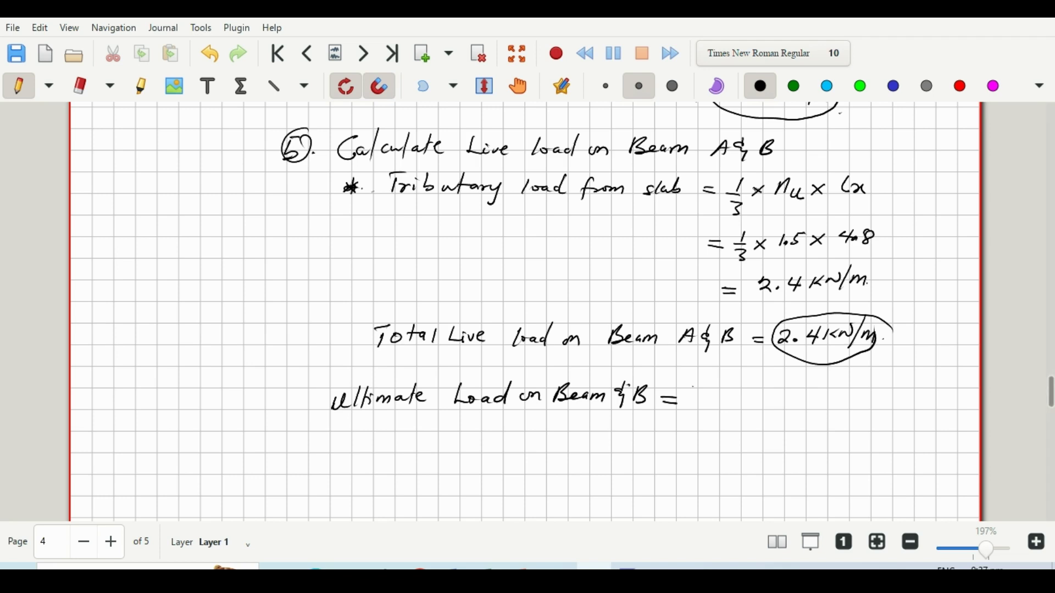
{"action": "mouse_move", "coordinate": [694, 389]}
{"action": "left_mouse_down"}
{"action": "mouse_move", "coordinate": [687, 408]}
{"action": "mouse_move", "coordinate": [740, 406]}
{"action": "mouse_move", "coordinate": [728, 409]}
{"action": "left_mouse_up"}
{"action": "scroll", "coordinate": [525, 311], "scroll_direction": "up", "scroll_amount": 2}
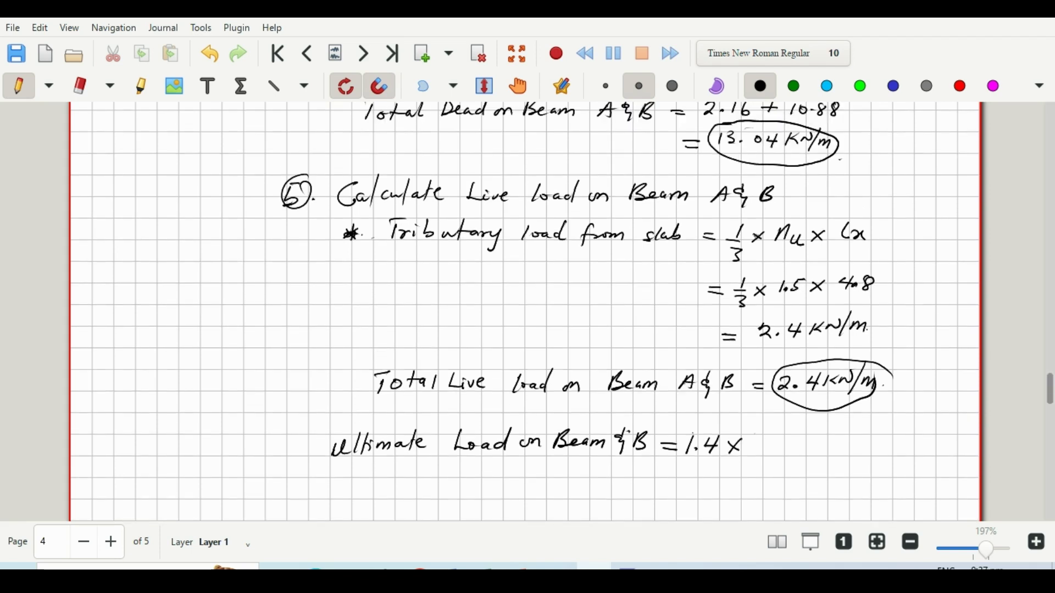
{"action": "left_click_drag", "start_coordinate": [750, 434], "coordinate": [748, 454]}
{"action": "mouse_move", "coordinate": [757, 436]}
{"action": "left_mouse_down"}
{"action": "mouse_move", "coordinate": [759, 454]}
{"action": "mouse_move", "coordinate": [817, 450]}
{"action": "left_mouse_up"}
{"action": "left_click", "coordinate": [775, 446]}
{"action": "mouse_move", "coordinate": [811, 446]}
{"action": "left_mouse_down"}
{"action": "mouse_move", "coordinate": [921, 444]}
{"action": "mouse_move", "coordinate": [914, 453]}
{"action": "left_mouse_up"}
{"action": "left_click", "coordinate": [843, 446]}
Step: Write the result = 22.1 kN/m and loop around it
{"action": "left_click_drag", "start_coordinate": [664, 483], "coordinate": [682, 484]}
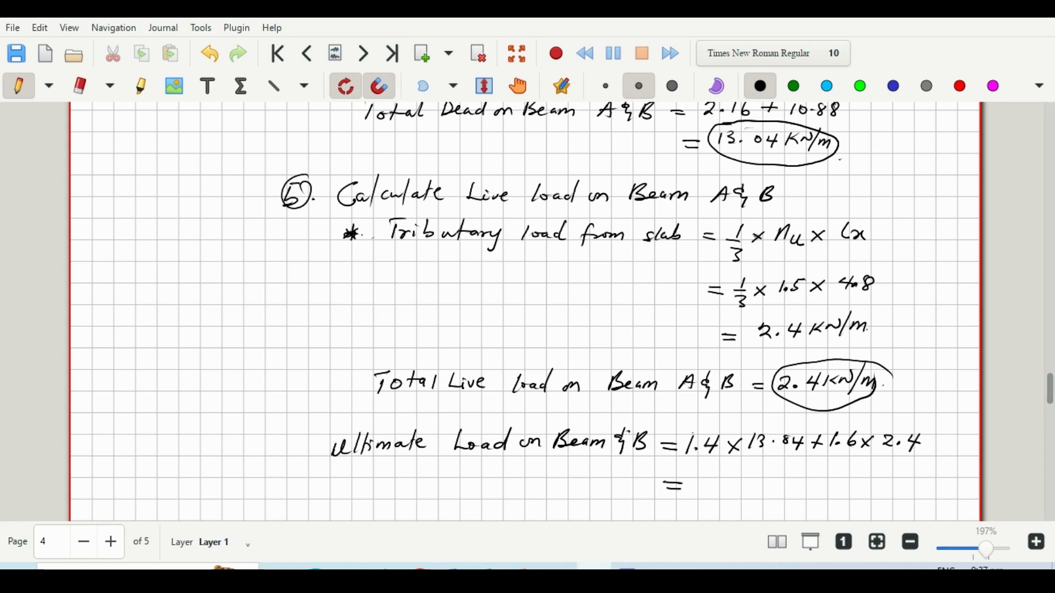
{"action": "left_click_drag", "start_coordinate": [699, 482], "coordinate": [731, 490]}
{"action": "left_click", "coordinate": [740, 488]}
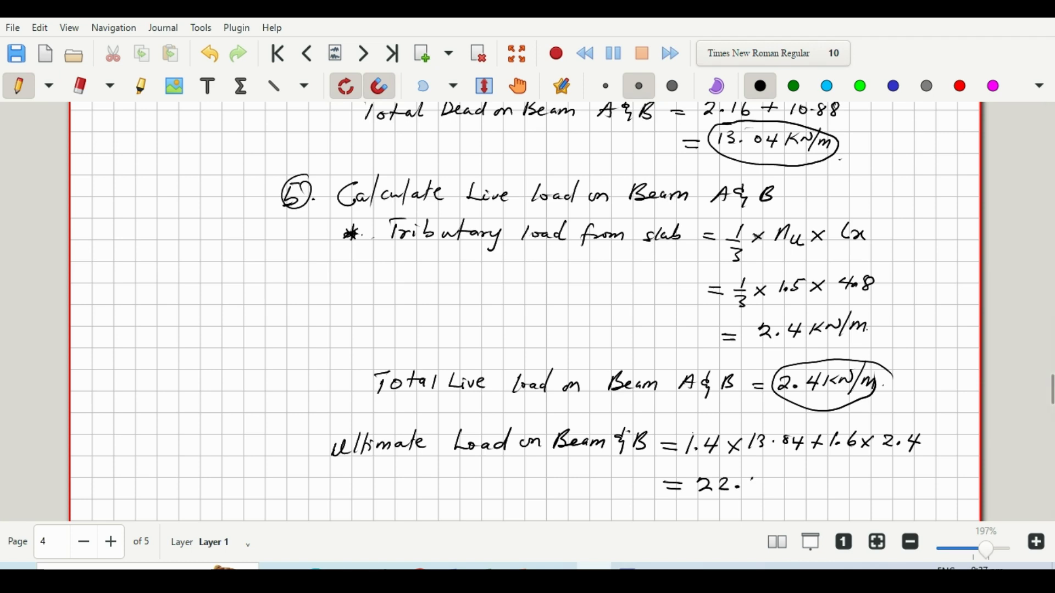
{"action": "mouse_move", "coordinate": [752, 479]}
{"action": "left_mouse_down"}
{"action": "mouse_move", "coordinate": [748, 490]}
{"action": "mouse_move", "coordinate": [761, 490]}
{"action": "left_mouse_up"}
{"action": "mouse_move", "coordinate": [772, 477]}
{"action": "left_mouse_down"}
{"action": "mouse_move", "coordinate": [775, 489]}
{"action": "mouse_move", "coordinate": [787, 476]}
{"action": "left_mouse_up"}
{"action": "mouse_move", "coordinate": [795, 467]}
{"action": "left_mouse_down"}
{"action": "mouse_move", "coordinate": [781, 492]}
{"action": "mouse_move", "coordinate": [806, 484]}
{"action": "mouse_move", "coordinate": [790, 466]}
{"action": "mouse_move", "coordinate": [726, 469]}
{"action": "mouse_move", "coordinate": [760, 503]}
{"action": "mouse_move", "coordinate": [806, 488]}
{"action": "left_mouse_up"}
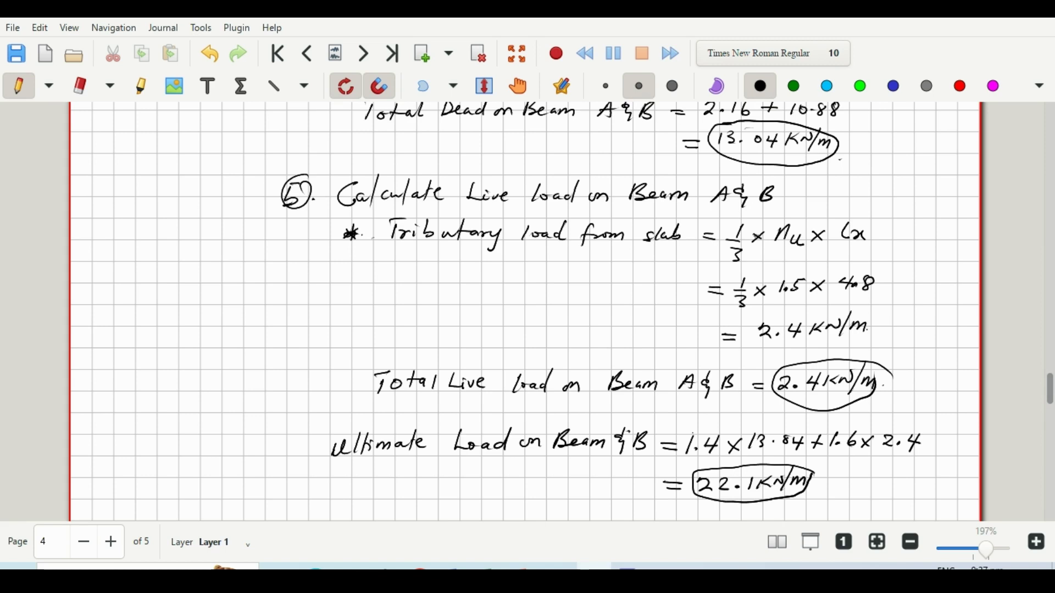
{"action": "scroll", "coordinate": [525, 312], "scroll_direction": "down", "scroll_amount": 3}
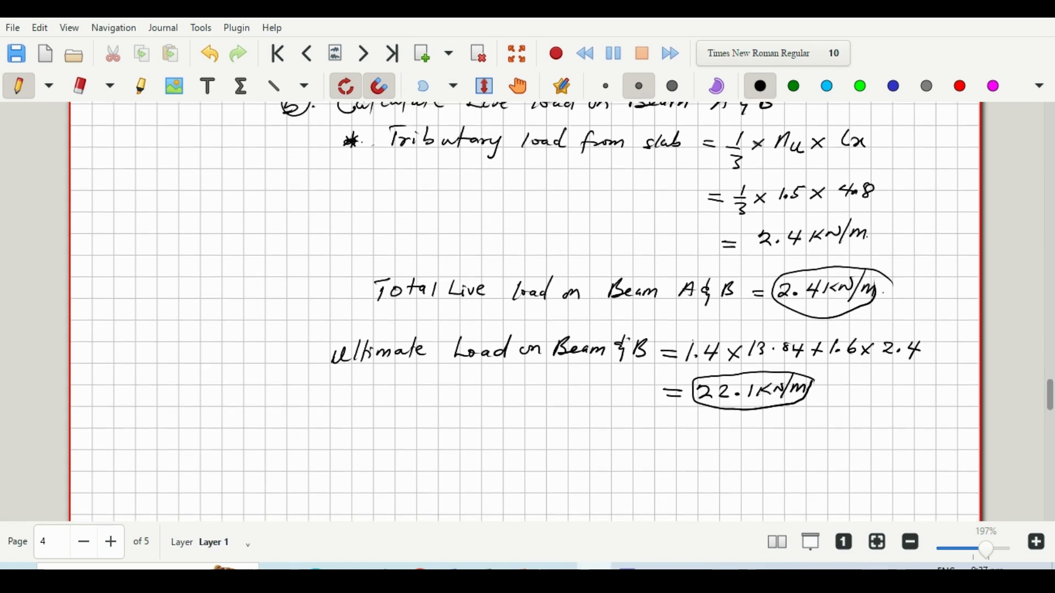
Step: Draw the beam as a red horizontal line with upward arrows at both ends
{"action": "key", "text": "ctrl+5"}
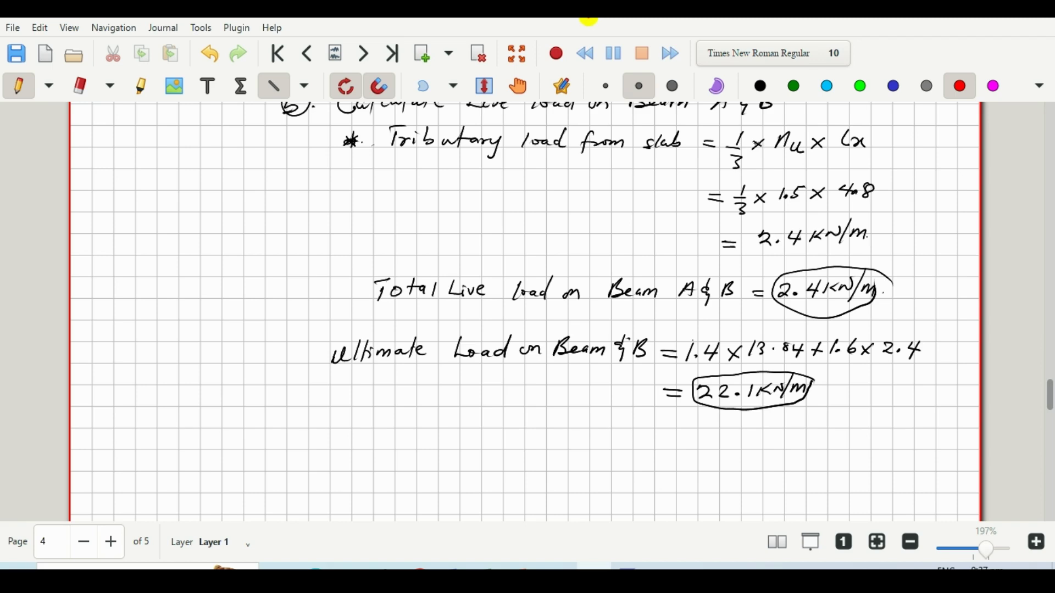
{"action": "left_click_drag", "start_coordinate": [482, 450], "coordinate": [635, 451]}
{"action": "left_click_drag", "start_coordinate": [483, 473], "coordinate": [482, 451]}
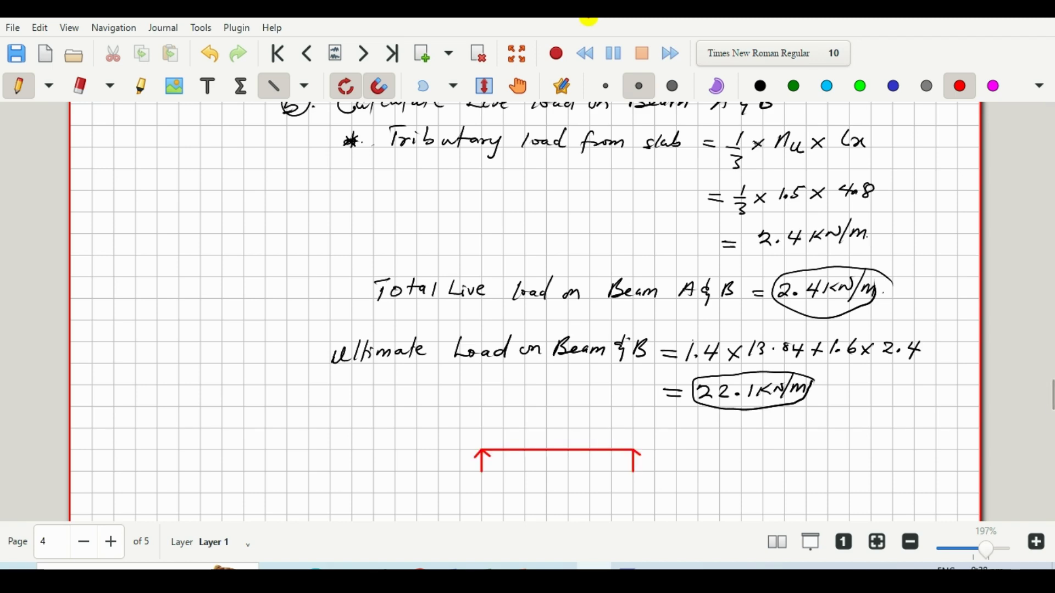
{"action": "left_click_drag", "start_coordinate": [635, 472], "coordinate": [634, 451]}
Step: With a thin black pen, draw circled supports 1 and 2 and label the span 4.8 m
{"action": "left_click", "coordinate": [605, 86]}
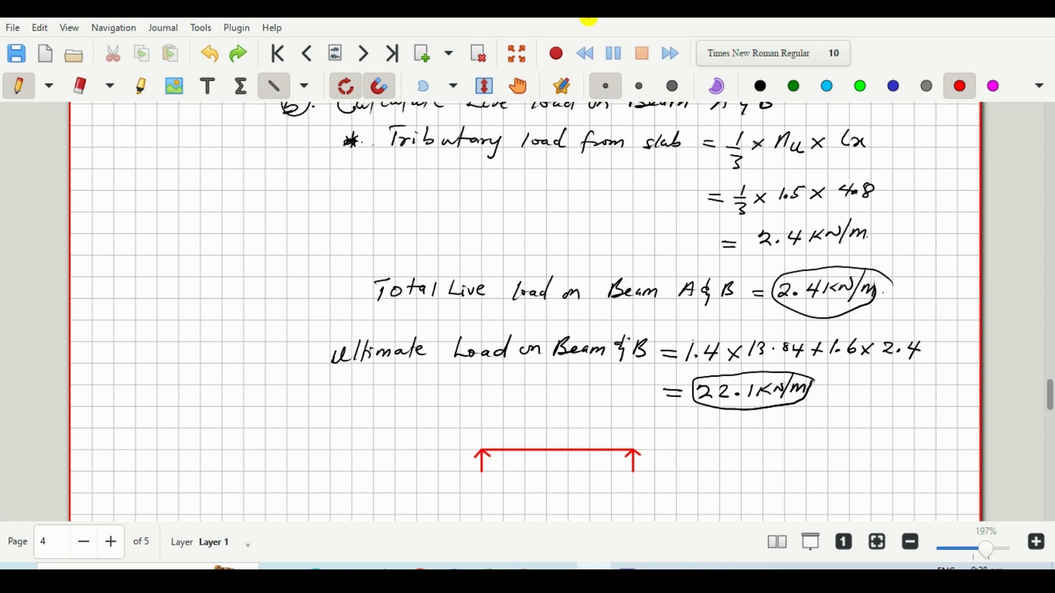
{"action": "key", "text": "ctrl+shift+p"}
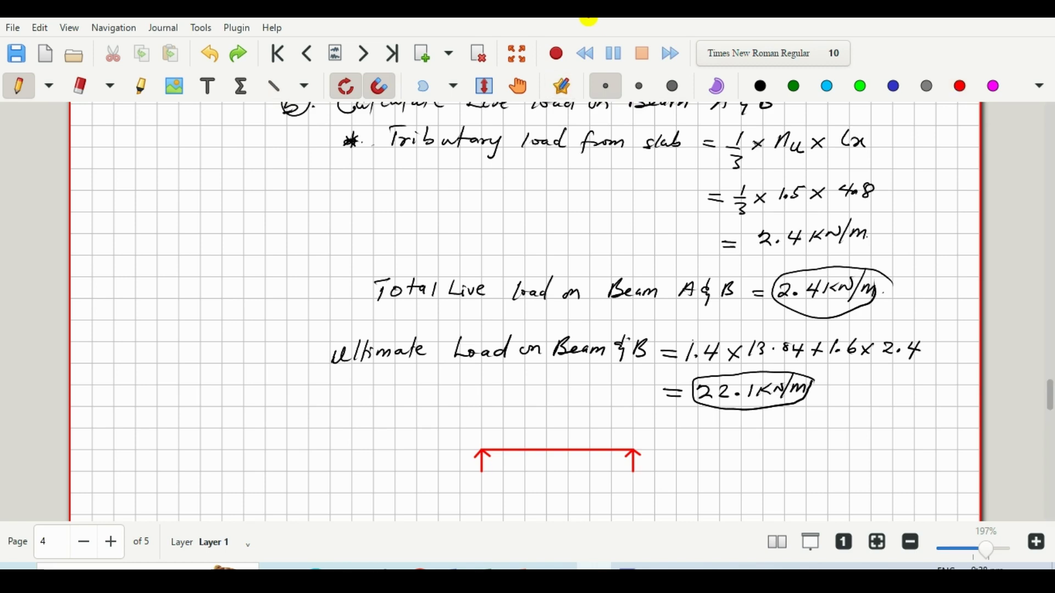
{"action": "mouse_move", "coordinate": [482, 473]}
{"action": "left_mouse_down"}
{"action": "mouse_move", "coordinate": [471, 481]}
{"action": "mouse_move", "coordinate": [497, 493]}
{"action": "mouse_move", "coordinate": [483, 474]}
{"action": "mouse_move", "coordinate": [487, 482]}
{"action": "left_mouse_up"}
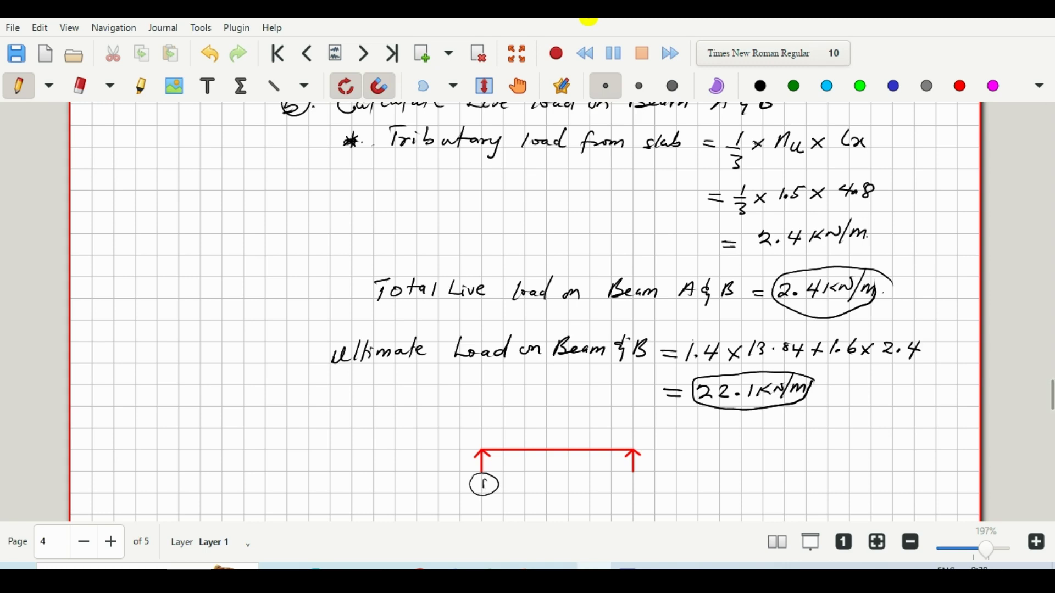
{"action": "mouse_move", "coordinate": [632, 473]}
{"action": "left_mouse_down"}
{"action": "mouse_move", "coordinate": [625, 496]}
{"action": "mouse_move", "coordinate": [638, 472]}
{"action": "mouse_move", "coordinate": [642, 492]}
{"action": "left_mouse_up"}
{"action": "left_click_drag", "start_coordinate": [483, 468], "coordinate": [634, 468]}
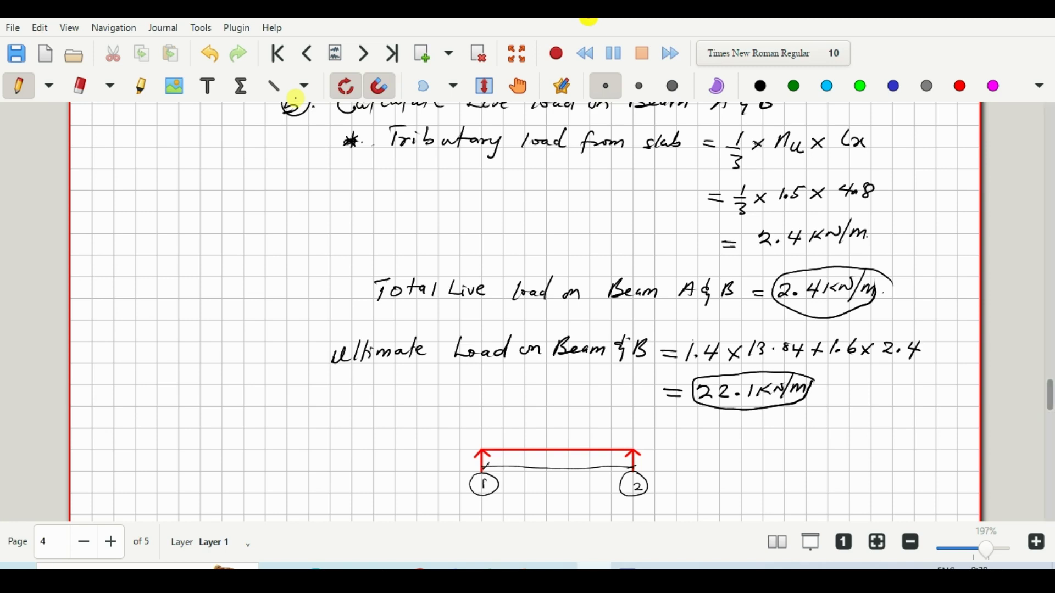
{"action": "left_click_drag", "start_coordinate": [545, 457], "coordinate": [551, 466]}
{"action": "left_click", "coordinate": [557, 465]}
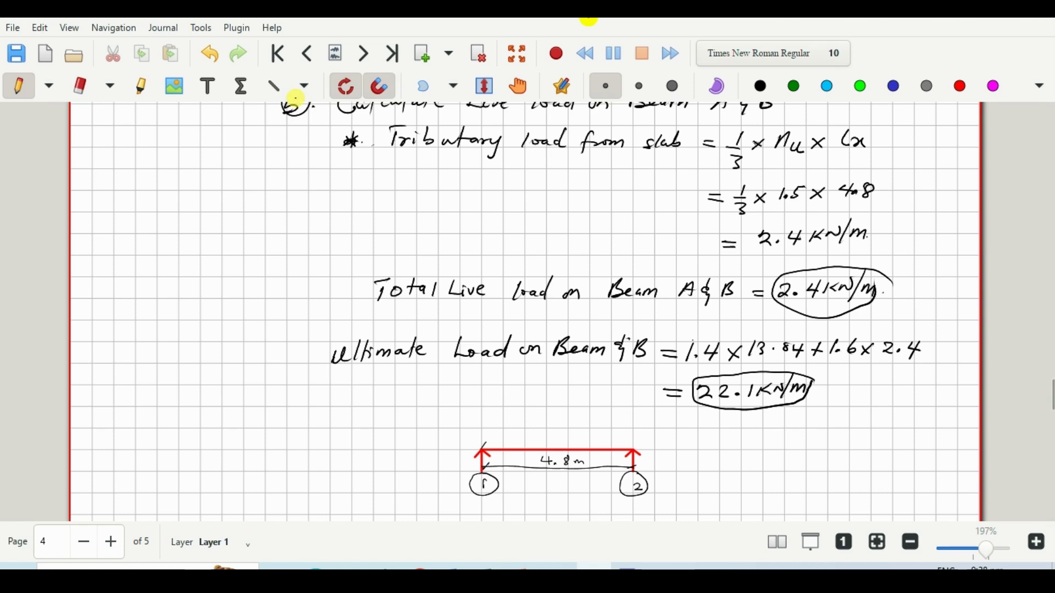
Step: Draw the distributed load wave over the beam, labelled 22.1 kN/m
{"action": "left_click_drag", "start_coordinate": [483, 443], "coordinate": [633, 442]}
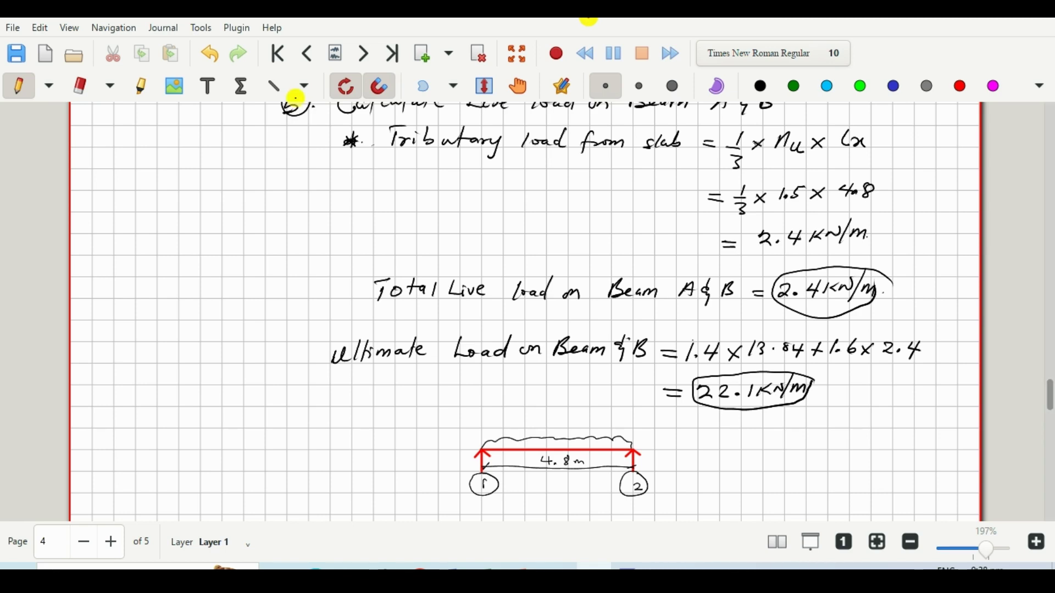
{"action": "mouse_move", "coordinate": [545, 424]}
{"action": "left_mouse_down"}
{"action": "mouse_move", "coordinate": [588, 432]}
{"action": "mouse_move", "coordinate": [600, 418]}
{"action": "left_mouse_up"}
{"action": "left_click", "coordinate": [572, 432]}
{"action": "mouse_move", "coordinate": [608, 410]}
{"action": "left_mouse_down"}
{"action": "mouse_move", "coordinate": [600, 434]}
{"action": "mouse_move", "coordinate": [620, 429]}
{"action": "left_mouse_up"}
{"action": "left_click", "coordinate": [623, 427]}
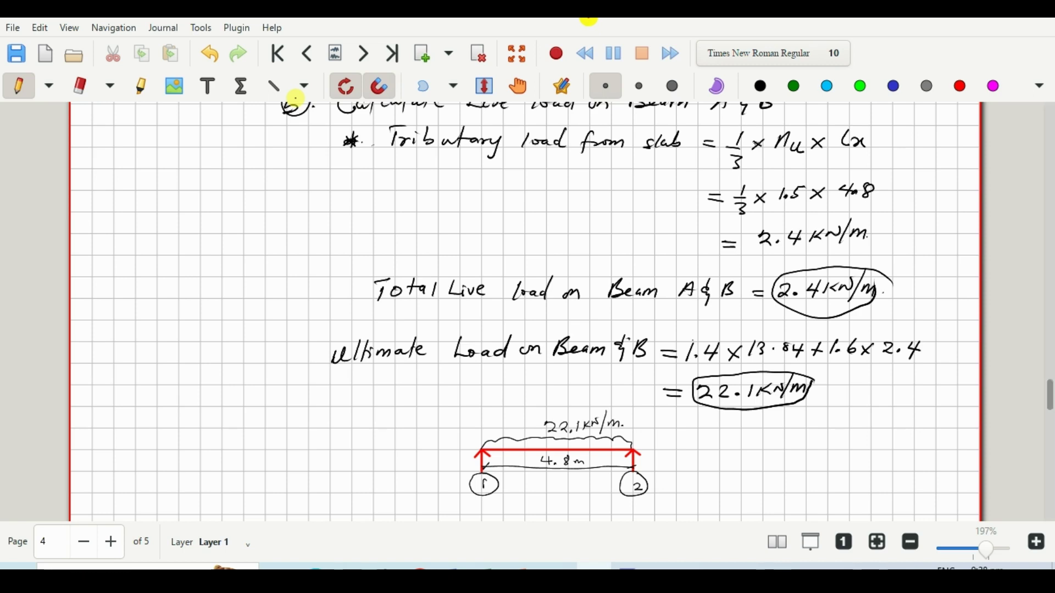
{"action": "scroll", "coordinate": [295, 98], "scroll_direction": "down", "scroll_amount": 4}
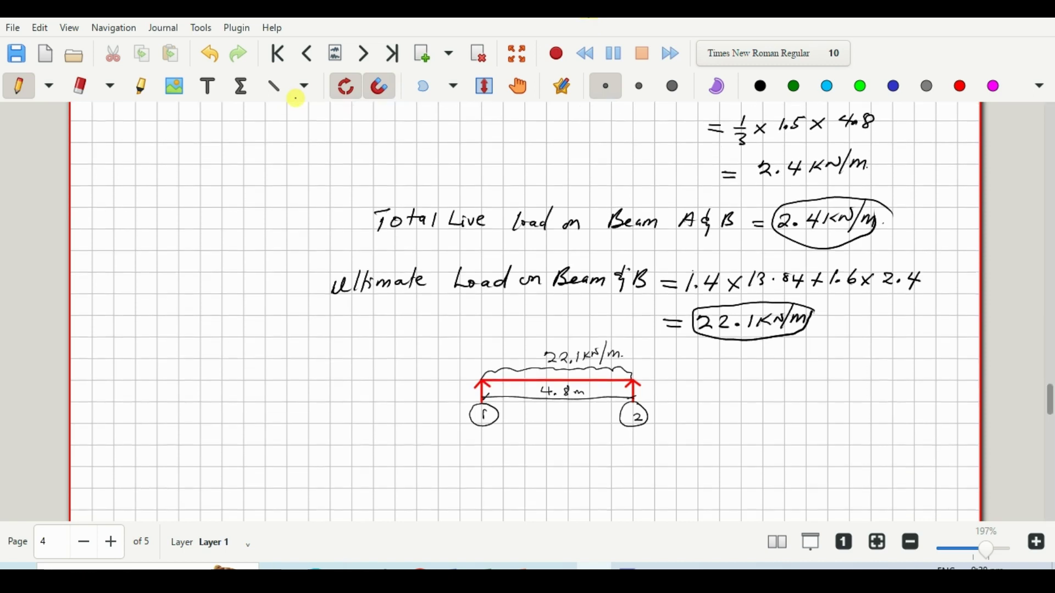
{"action": "scroll", "coordinate": [295, 97], "scroll_direction": "up", "scroll_amount": 3}
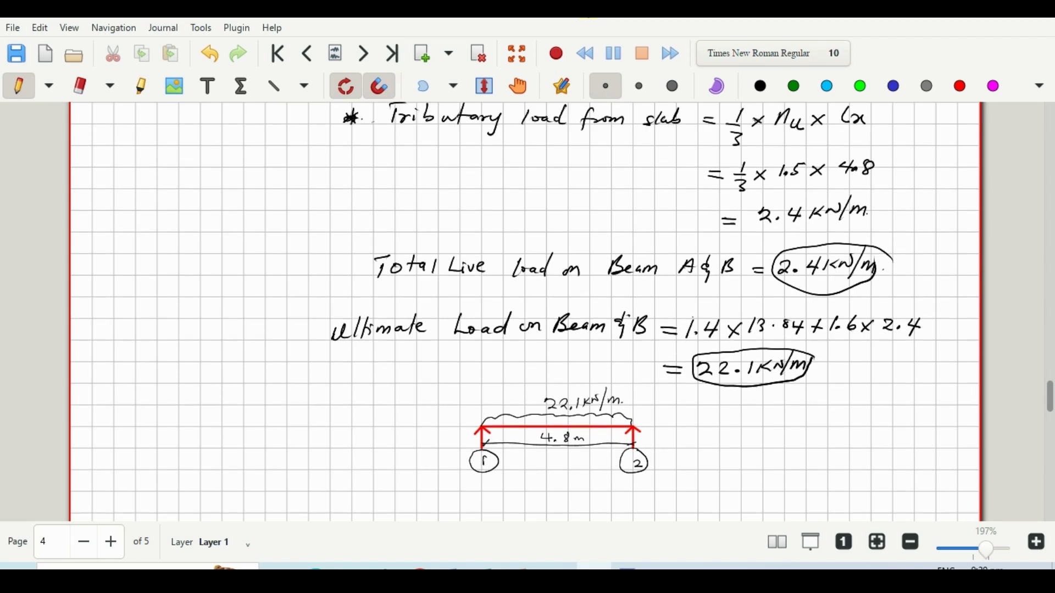
{"action": "scroll", "coordinate": [525, 309], "scroll_direction": "up", "scroll_amount": 2}
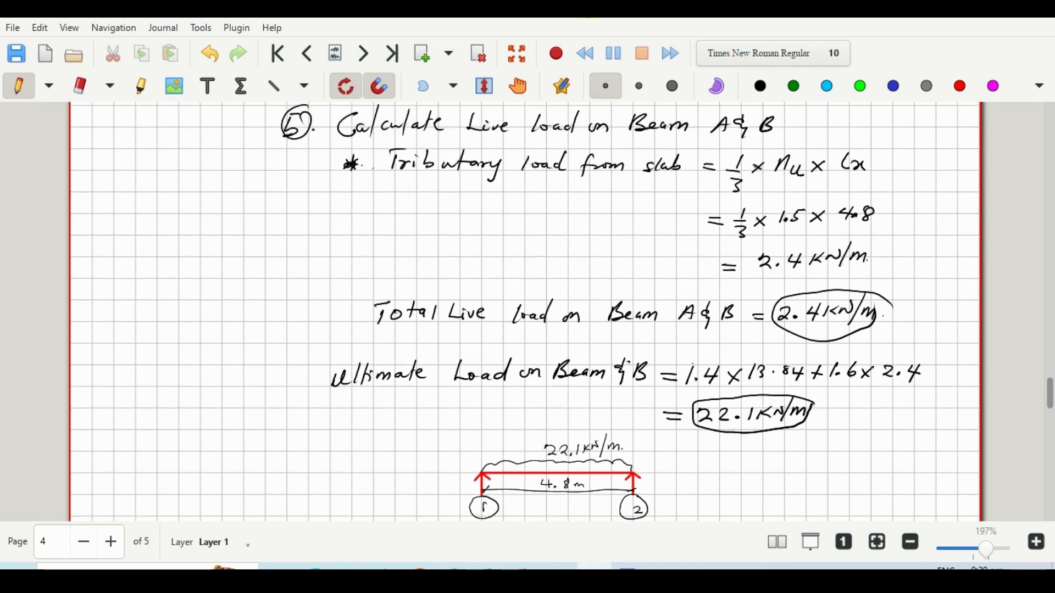
{"action": "scroll", "coordinate": [525, 311], "scroll_direction": "down", "scroll_amount": 2}
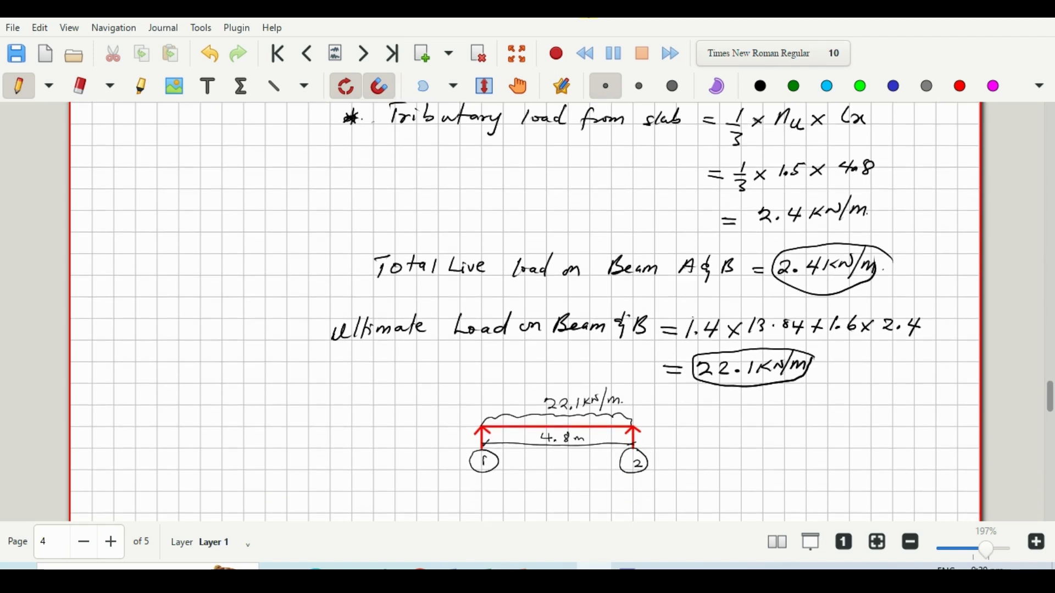